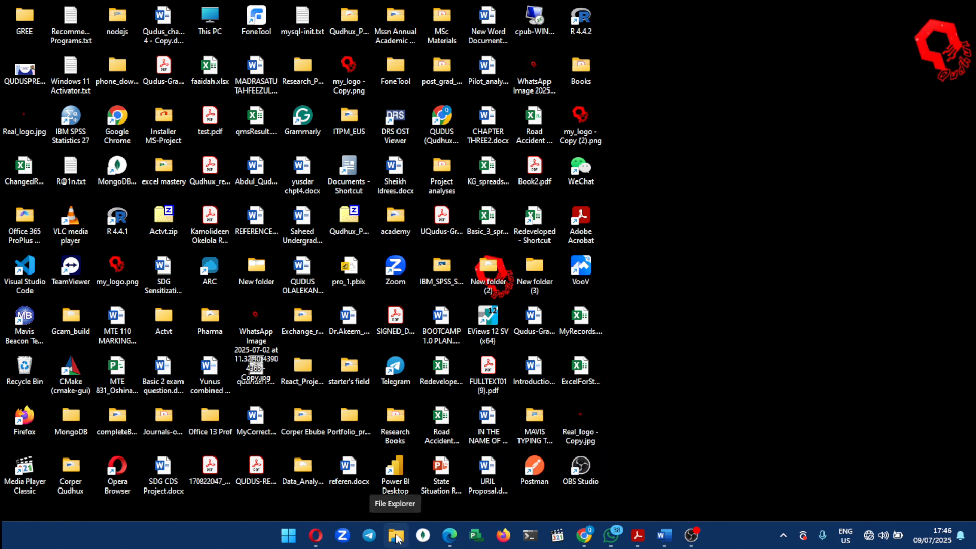
Open the Data-Modelling.xlsx workbook from the Codar Tech Africa folder in File Explorer.
{"action": "left_click", "coordinate": [396, 536]}
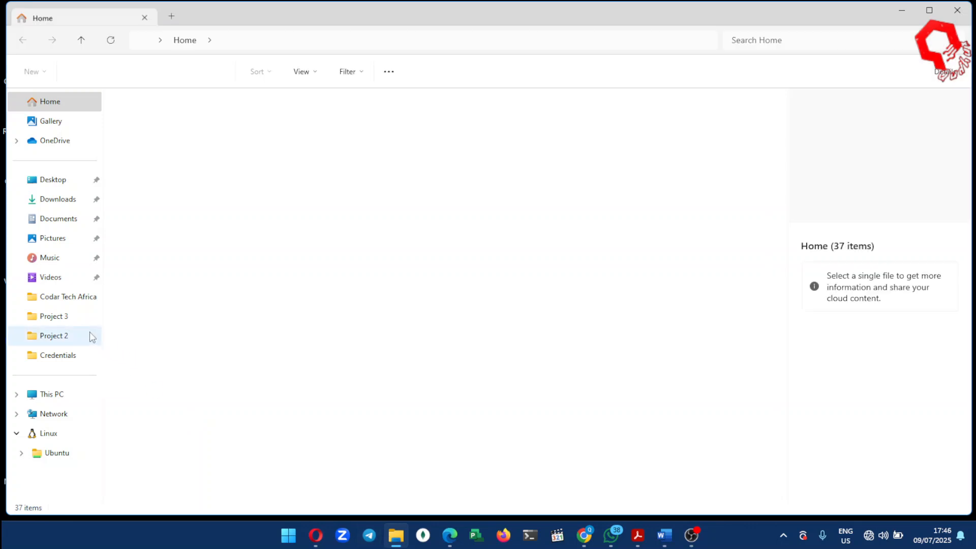
{"action": "left_click", "coordinate": [71, 297]}
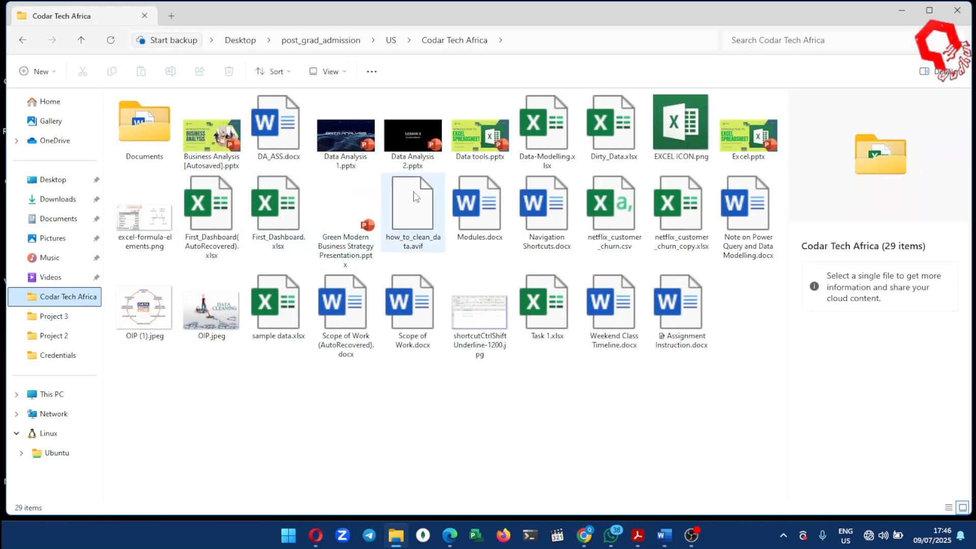
{"action": "mouse_move", "coordinate": [543, 168]}
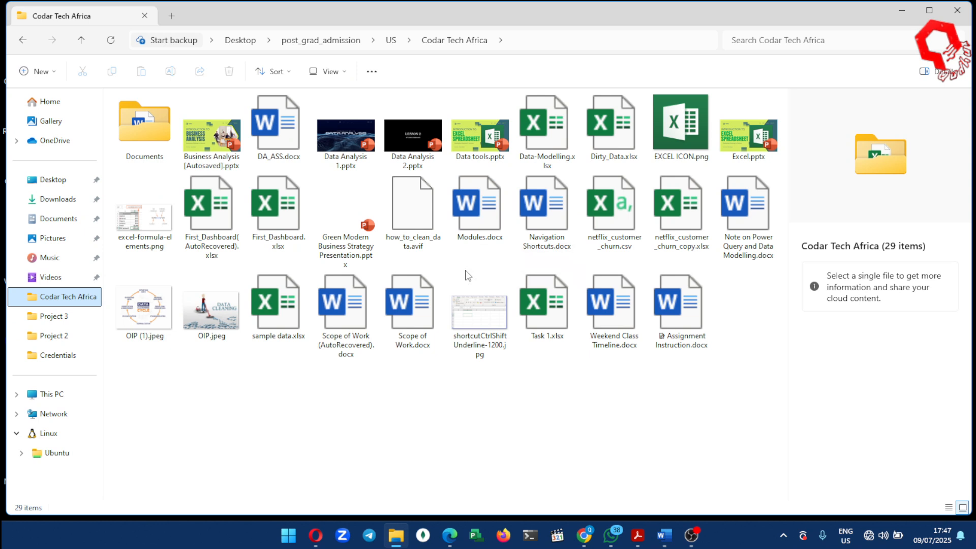
{"action": "left_click", "coordinate": [547, 163]}
{"action": "double_click", "coordinate": [547, 162]}
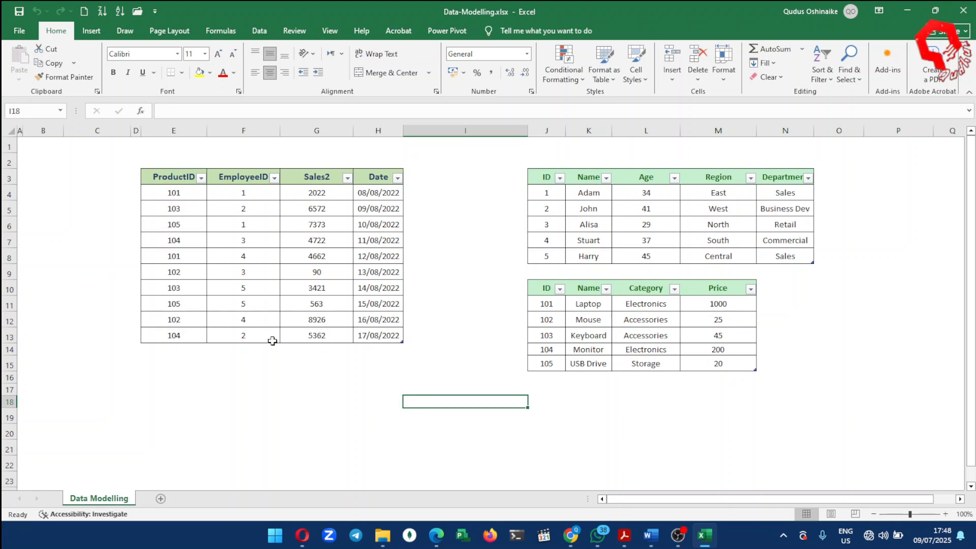
Check the table names assigned to the sales, employee and product tables on the Data Modelling sheet.
{"action": "left_click", "coordinate": [282, 262]}
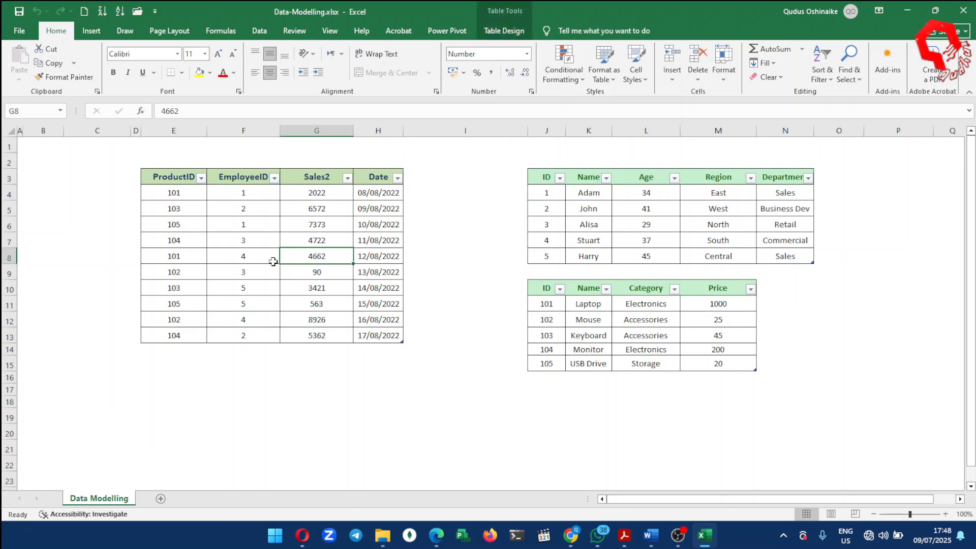
{"action": "left_click", "coordinate": [257, 210]}
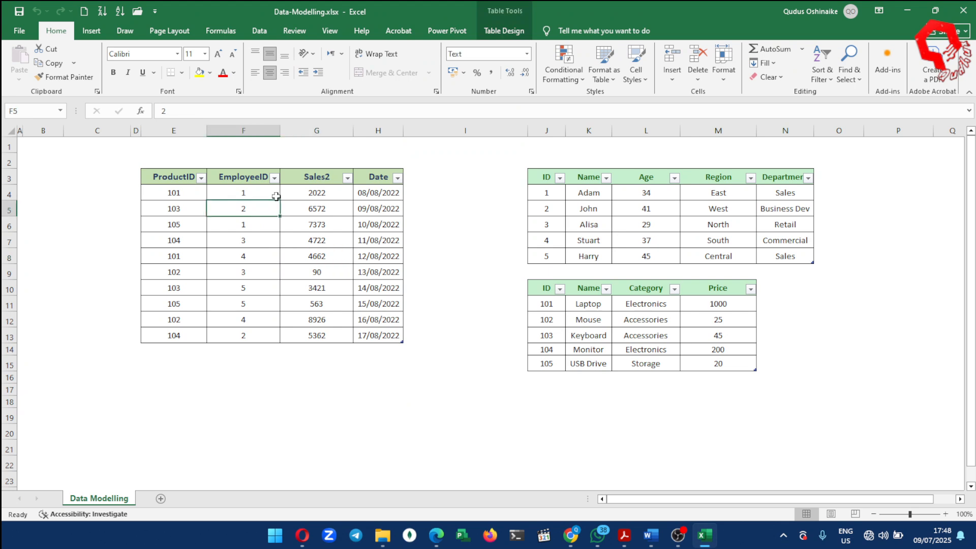
{"action": "left_click", "coordinate": [492, 32]}
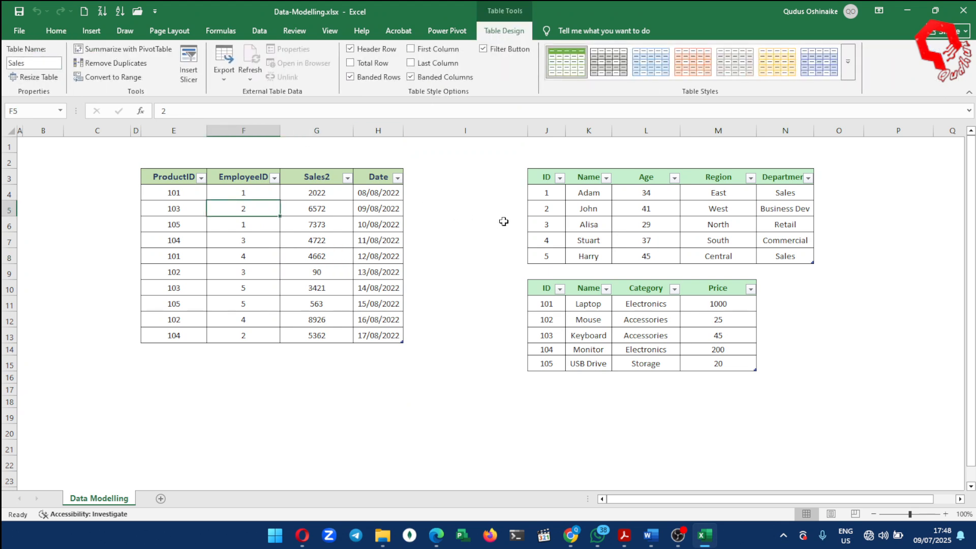
{"action": "left_click", "coordinate": [609, 219]}
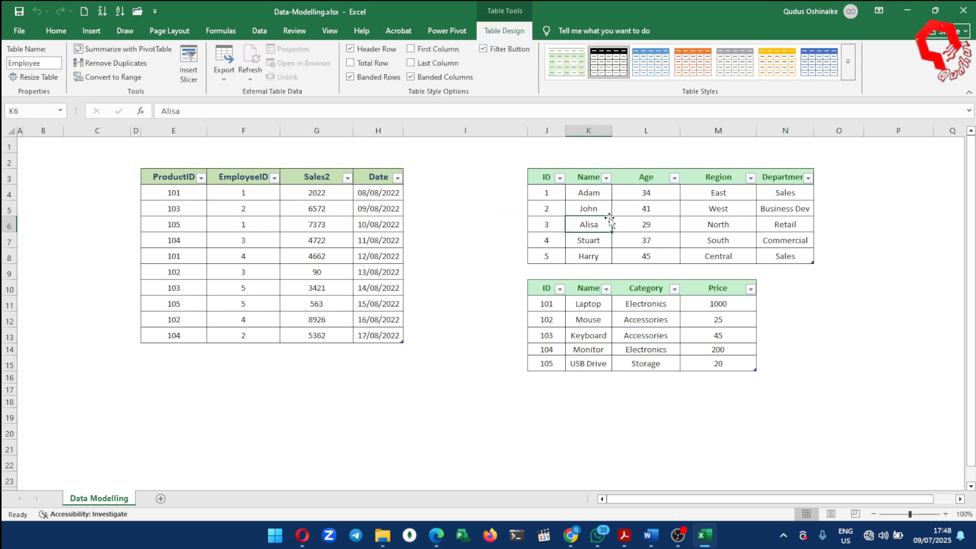
{"action": "left_click", "coordinate": [46, 64]}
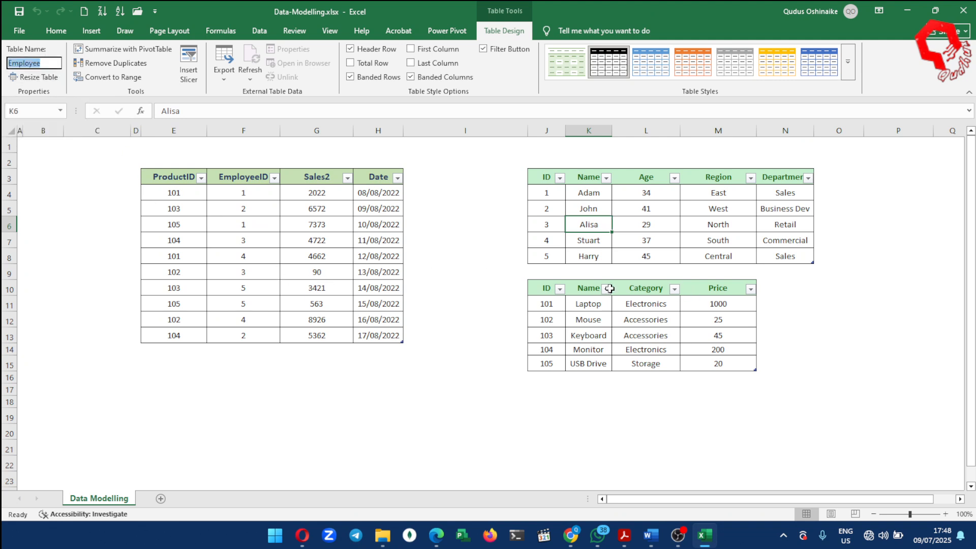
{"action": "left_click", "coordinate": [597, 337]}
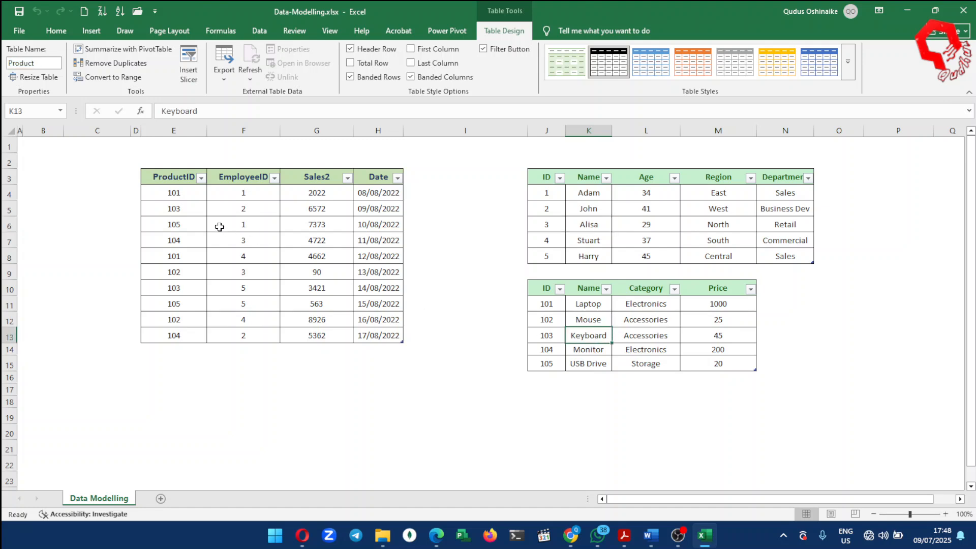
{"action": "left_click", "coordinate": [666, 192]}
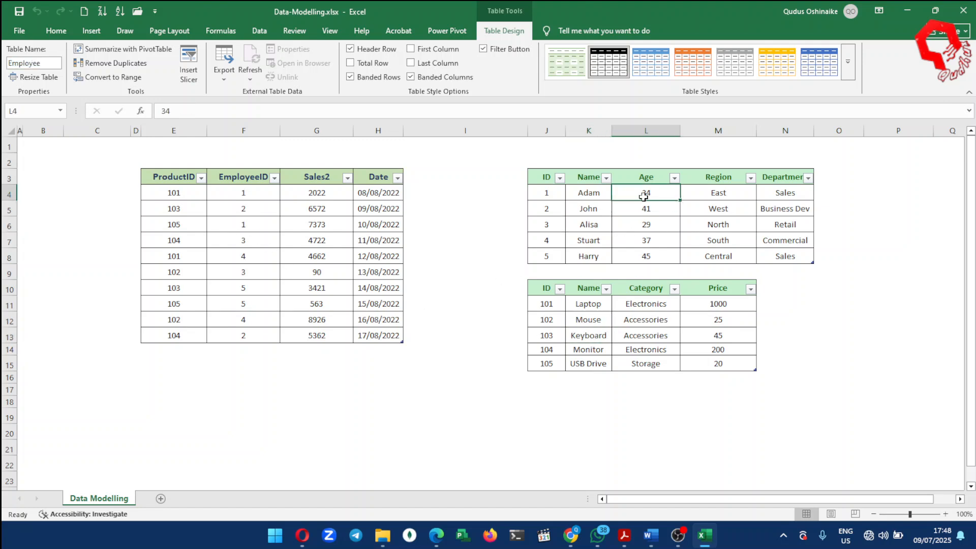
{"action": "left_click", "coordinate": [298, 270]}
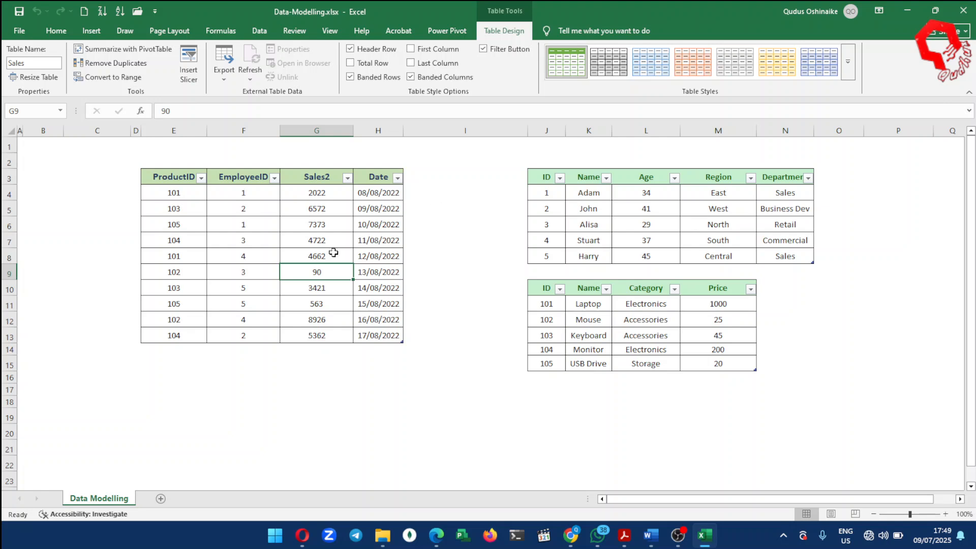
{"action": "left_click", "coordinate": [214, 260]}
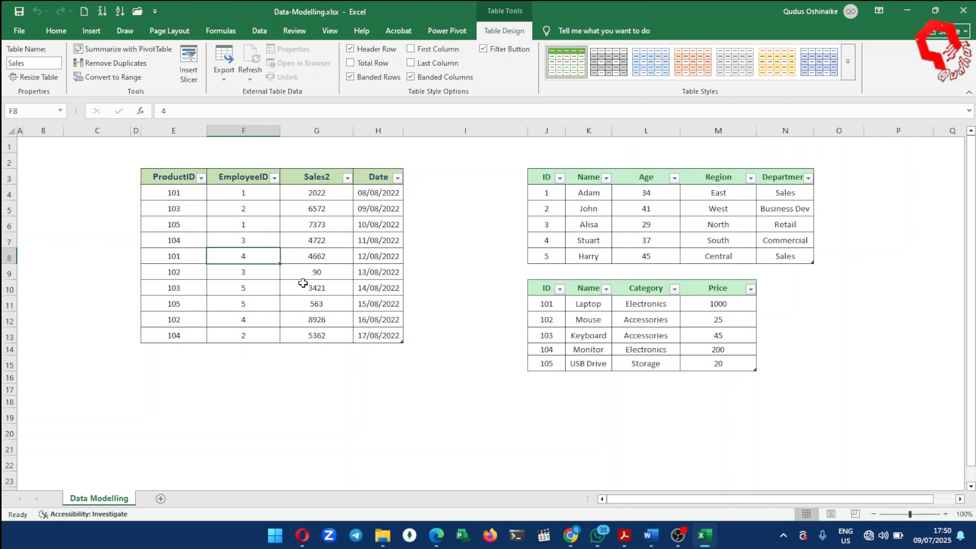
{"action": "left_click", "coordinate": [251, 239]}
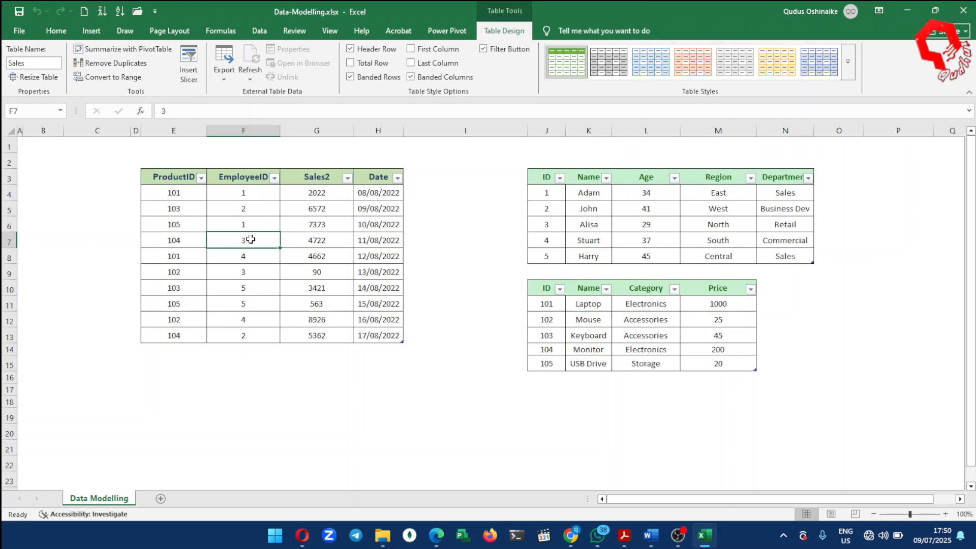
{"action": "left_click", "coordinate": [323, 246]}
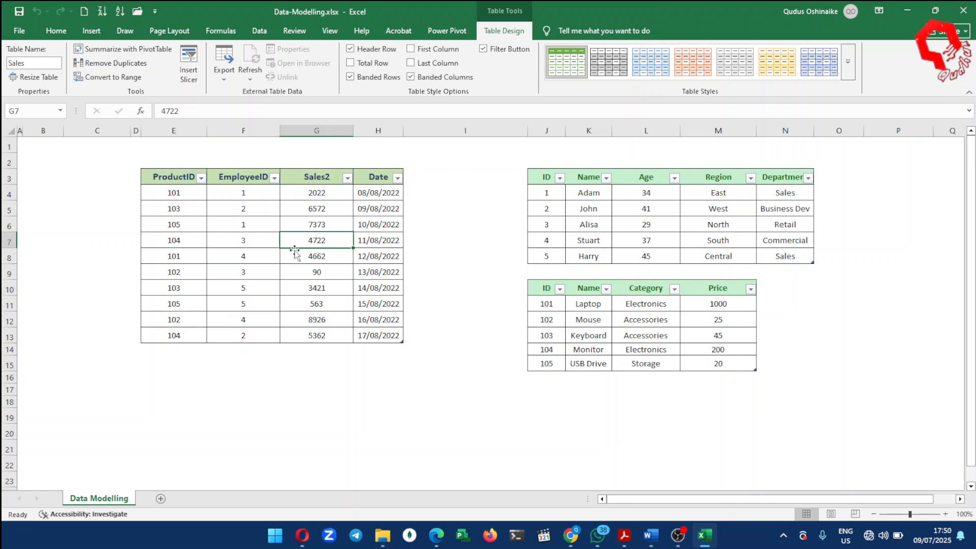
{"action": "left_click", "coordinate": [189, 224]}
{"action": "left_click", "coordinate": [333, 262]}
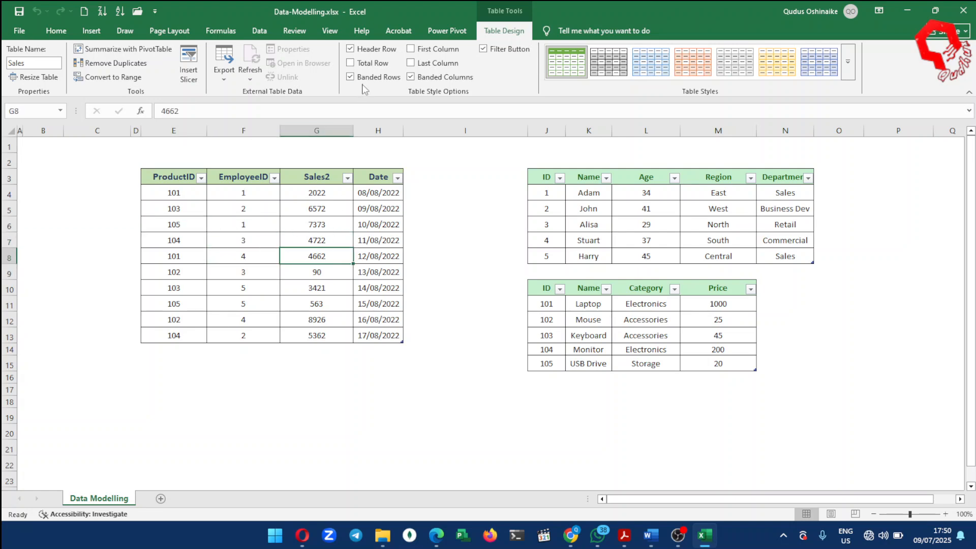
{"action": "left_click", "coordinate": [441, 29]}
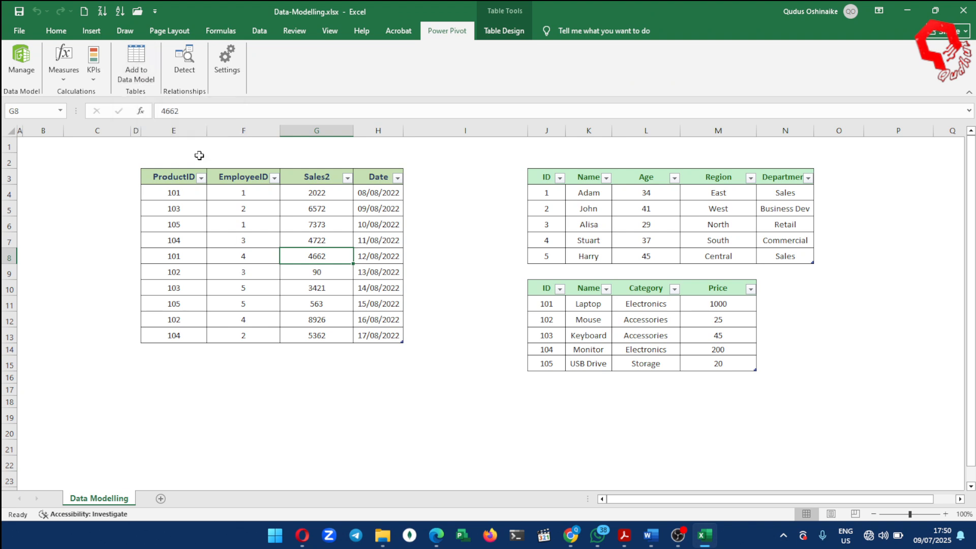
{"action": "left_click", "coordinate": [630, 255]}
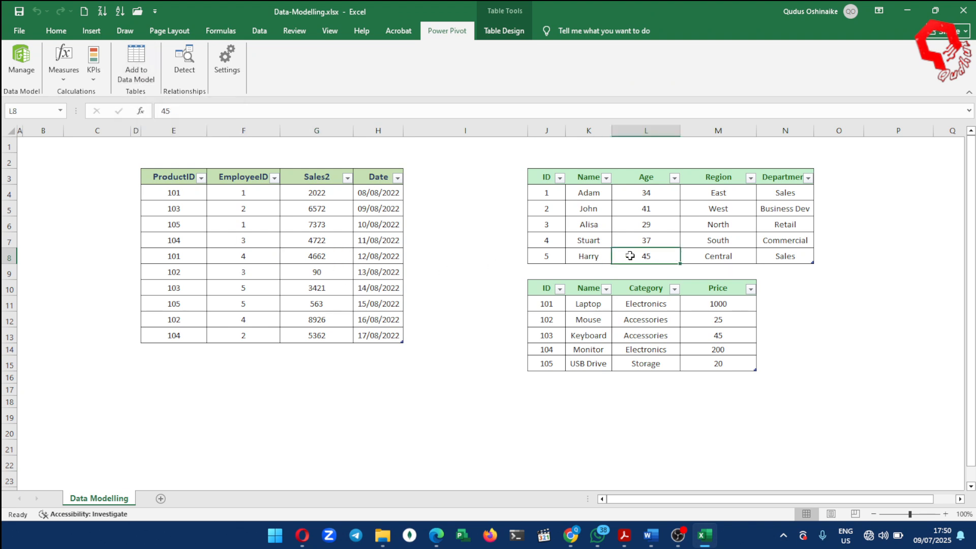
{"action": "left_click", "coordinate": [666, 334]}
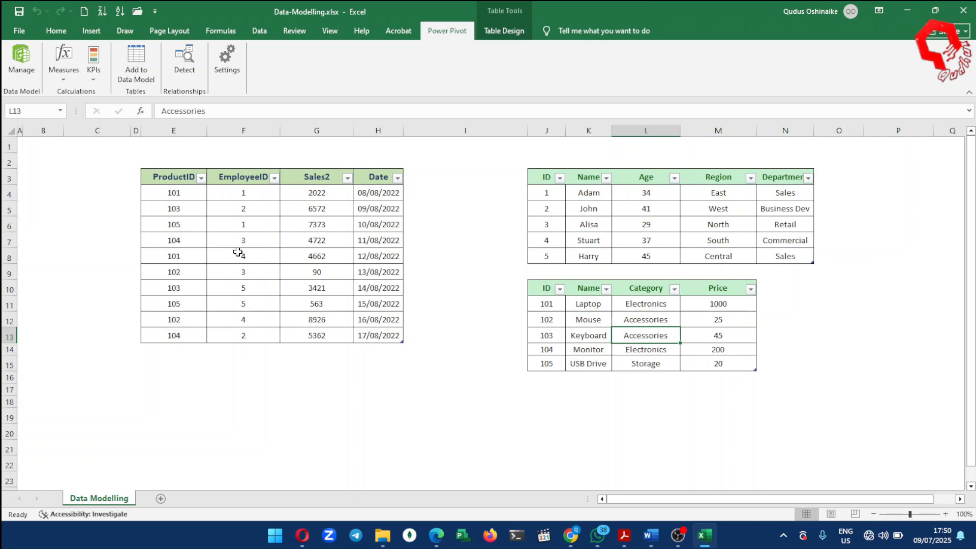
{"action": "left_click", "coordinate": [332, 236]}
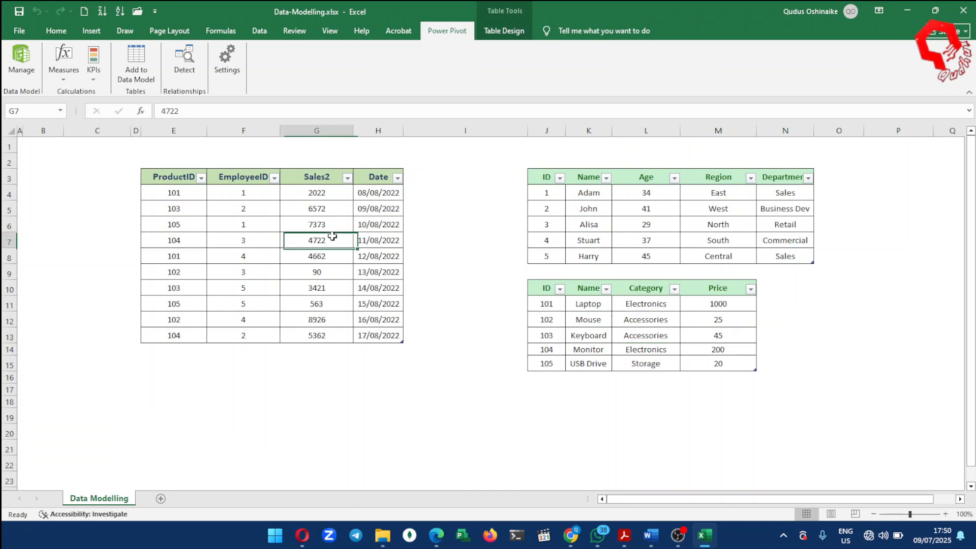
{"action": "left_click", "coordinate": [224, 261]}
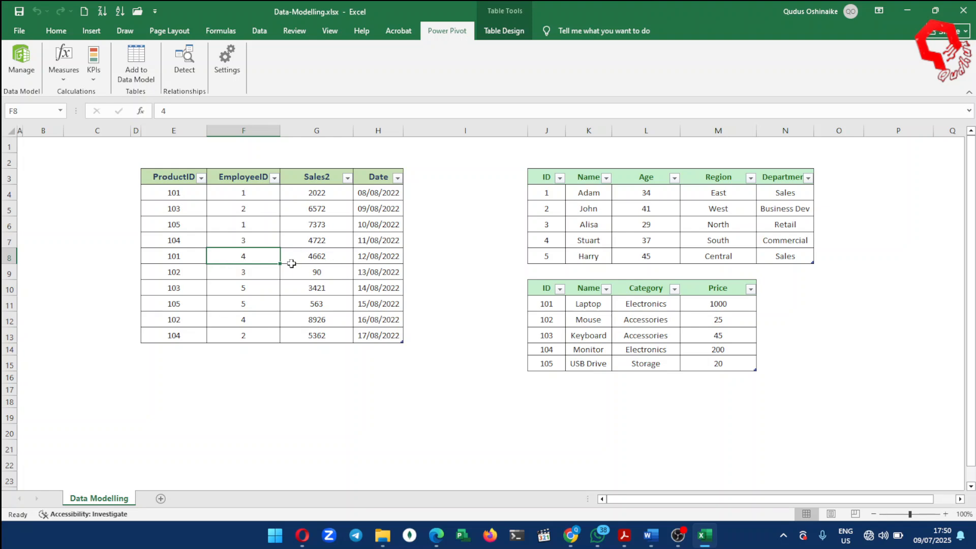
{"action": "left_click", "coordinate": [236, 235]}
Load the table with the ProductID, EmployeeID, Sales2 and Date columns into the Power Query Editor.
{"action": "left_click", "coordinate": [281, 300]}
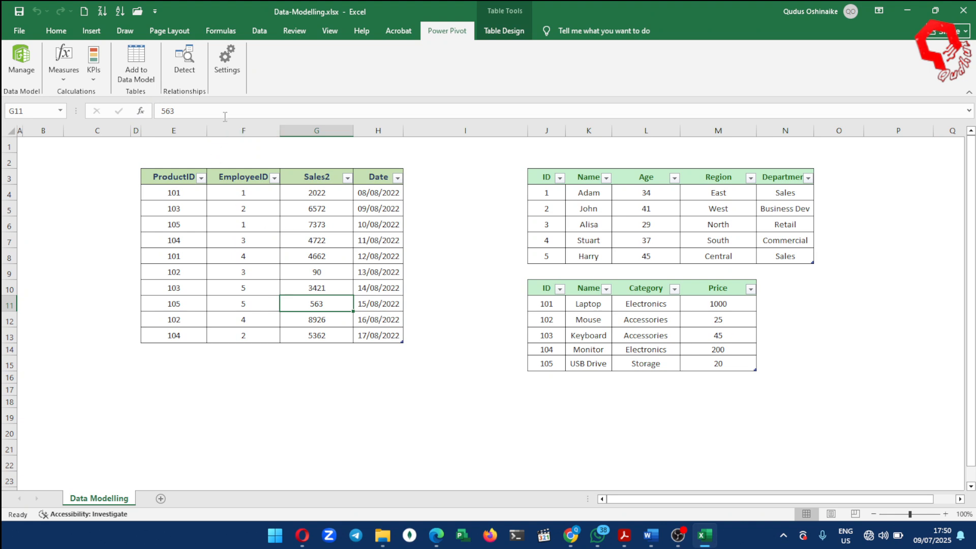
{"action": "left_click", "coordinate": [260, 32]}
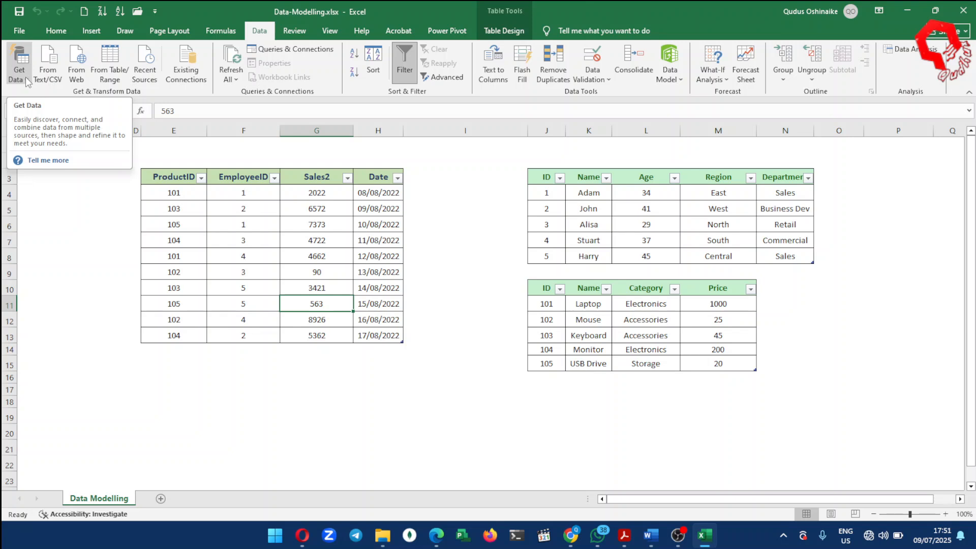
{"action": "left_click", "coordinate": [108, 63]}
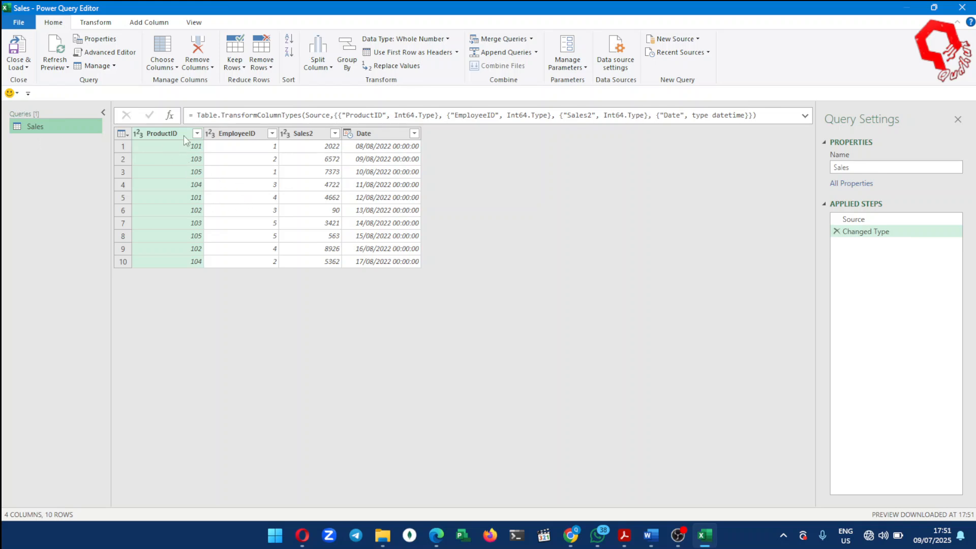
Change the ProductID column's data type to Text, replacing the current type conversion.
{"action": "left_click", "coordinate": [172, 174]}
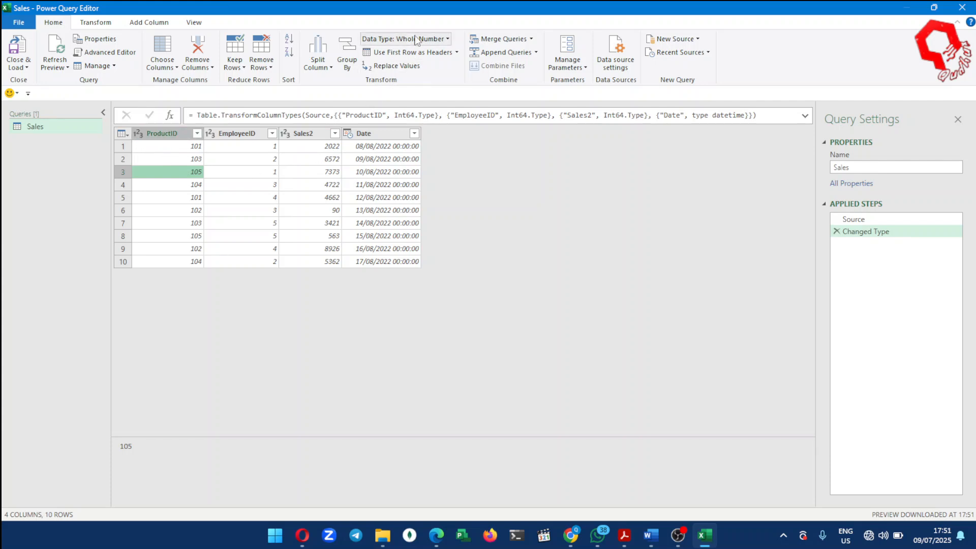
{"action": "left_click", "coordinate": [447, 40]}
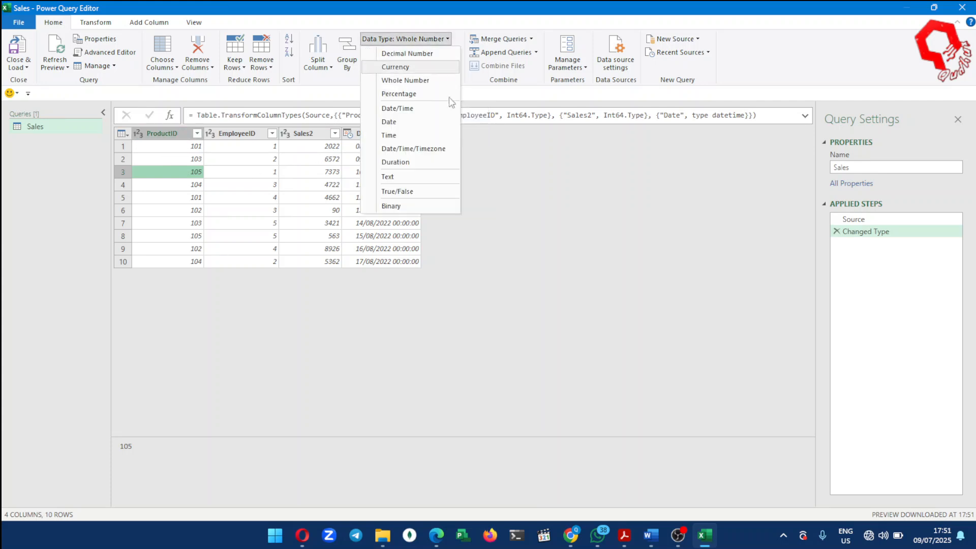
{"action": "left_click", "coordinate": [401, 177]}
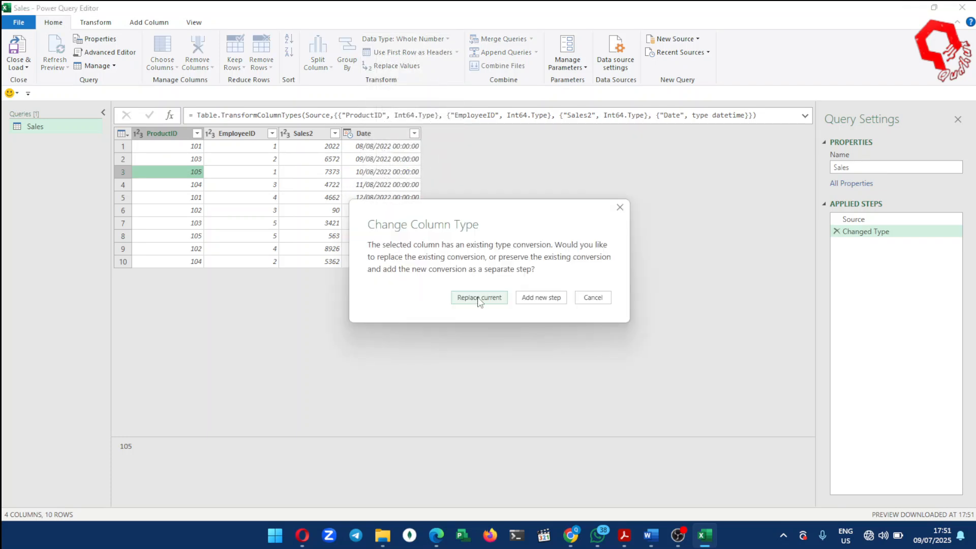
{"action": "left_click", "coordinate": [478, 300]}
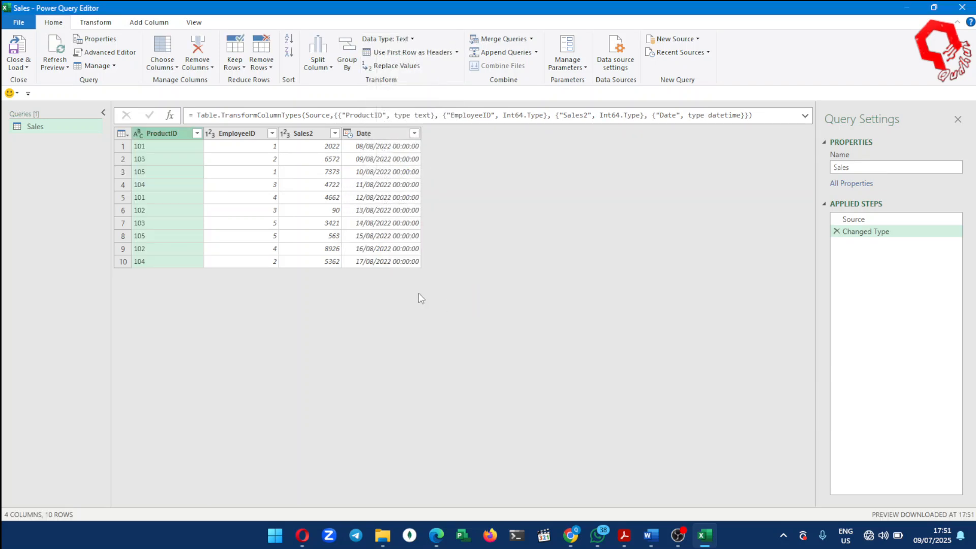
Change the EmployeeID column's data type to Text, replacing the current type conversion.
{"action": "left_click", "coordinate": [251, 173]}
{"action": "left_click", "coordinate": [447, 39]}
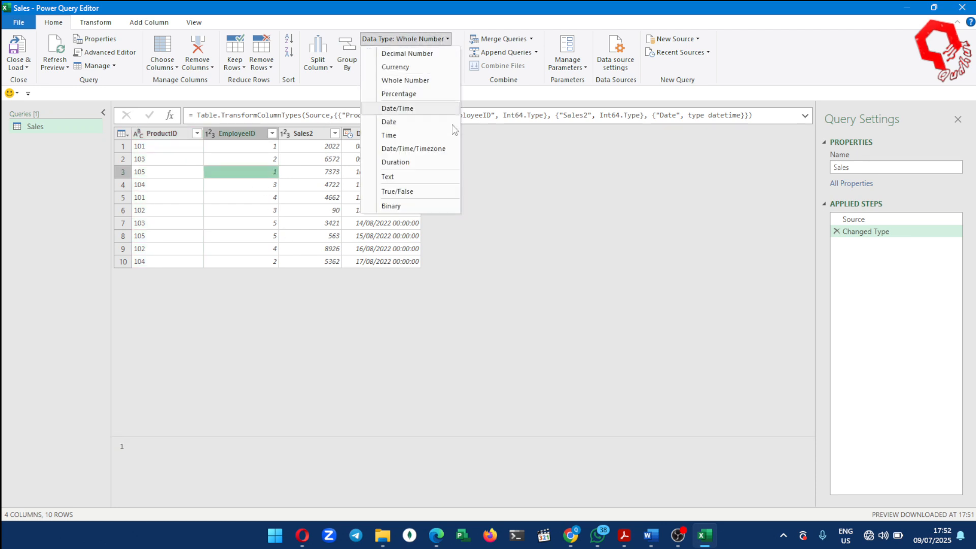
{"action": "left_click", "coordinate": [426, 178]}
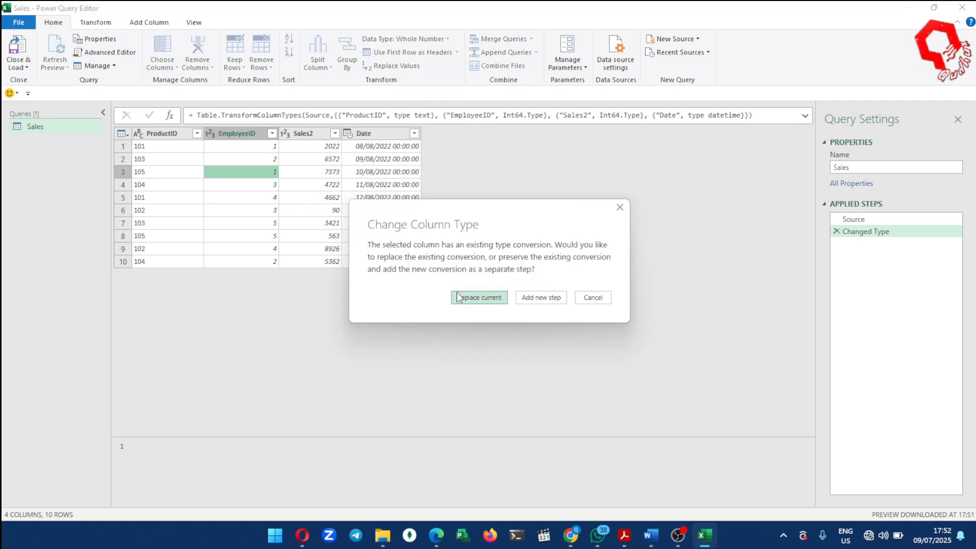
{"action": "left_click", "coordinate": [457, 297]}
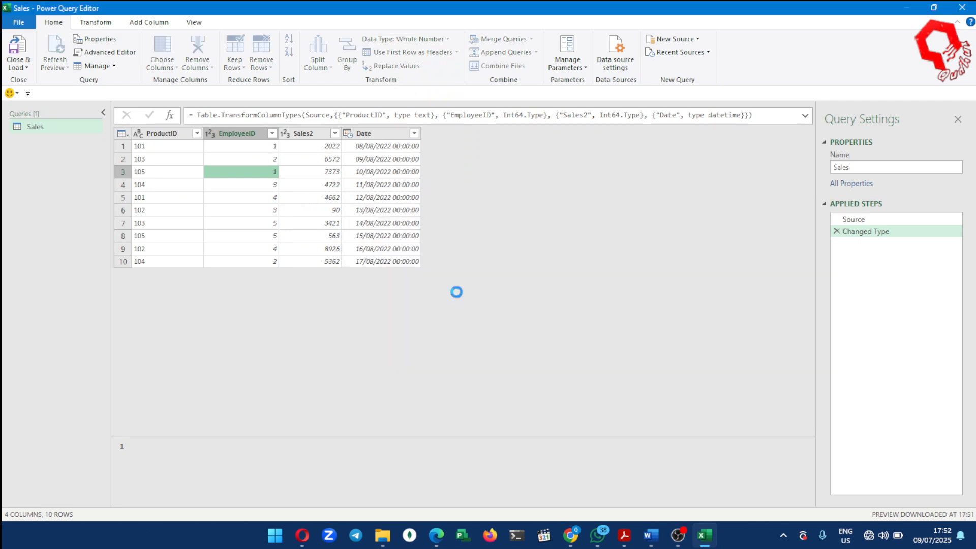
Change the Date column's data type to Date, replacing the current type conversion.
{"action": "left_click", "coordinate": [318, 211]}
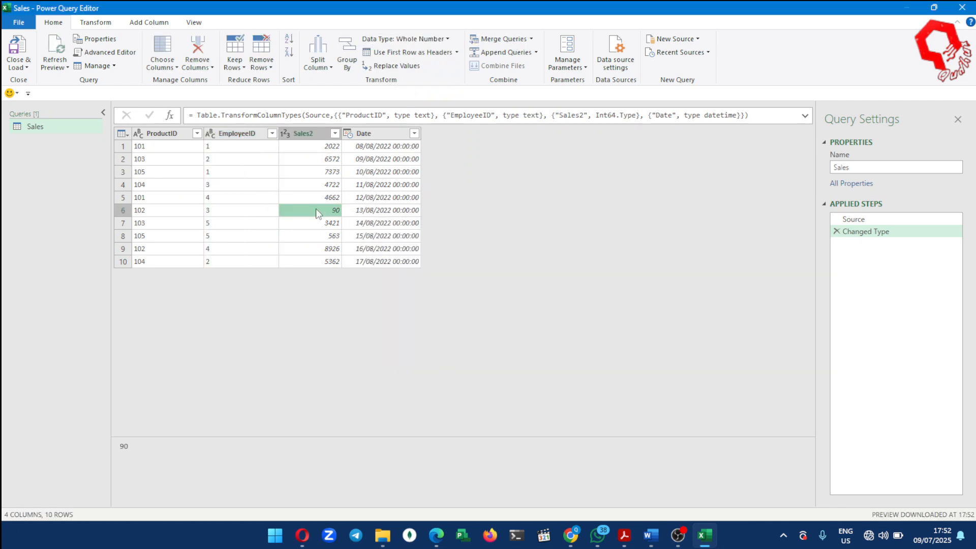
{"action": "left_click", "coordinate": [384, 187]}
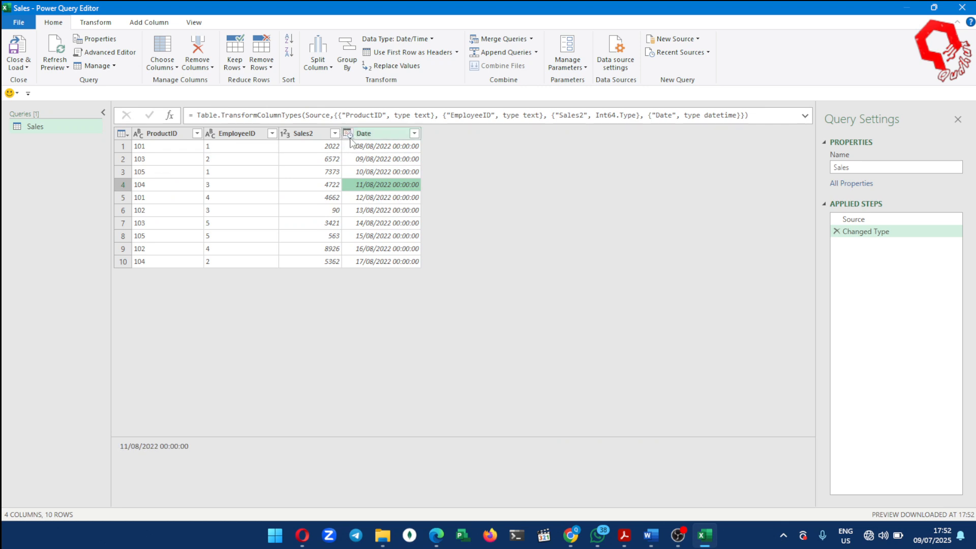
{"action": "left_click", "coordinate": [421, 40]}
{"action": "left_click", "coordinate": [397, 122]}
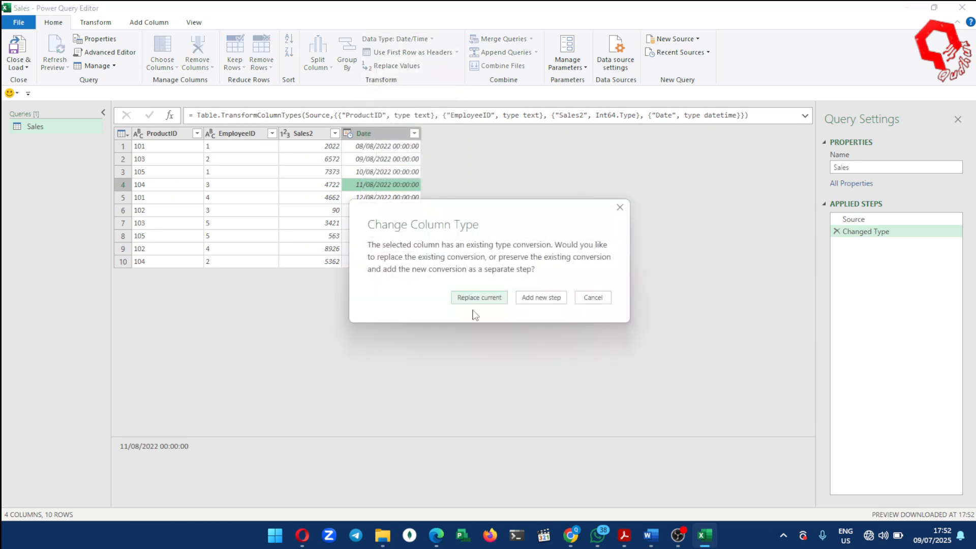
{"action": "left_click", "coordinate": [470, 301]}
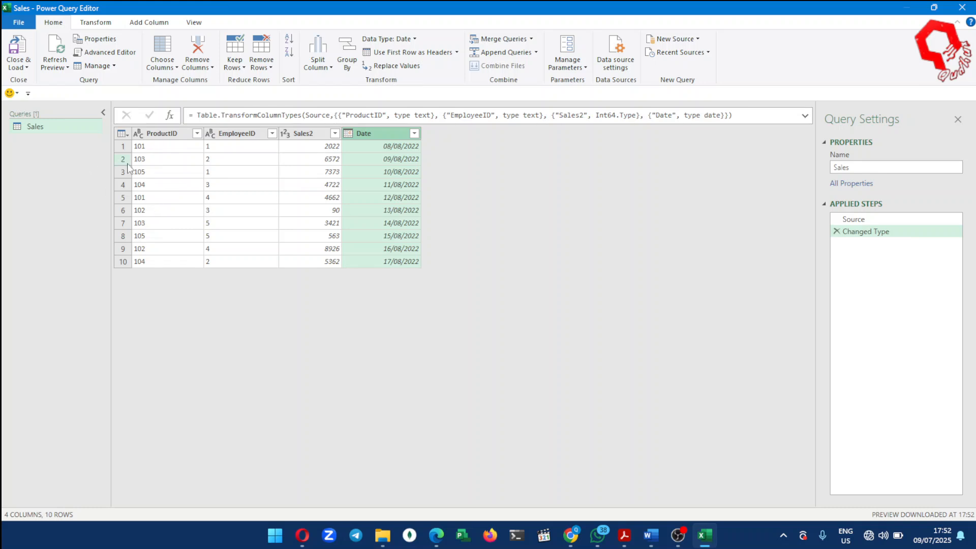
Close and load the Sales query as a connection only, adding its data to the Data Model.
{"action": "left_click", "coordinate": [20, 67]}
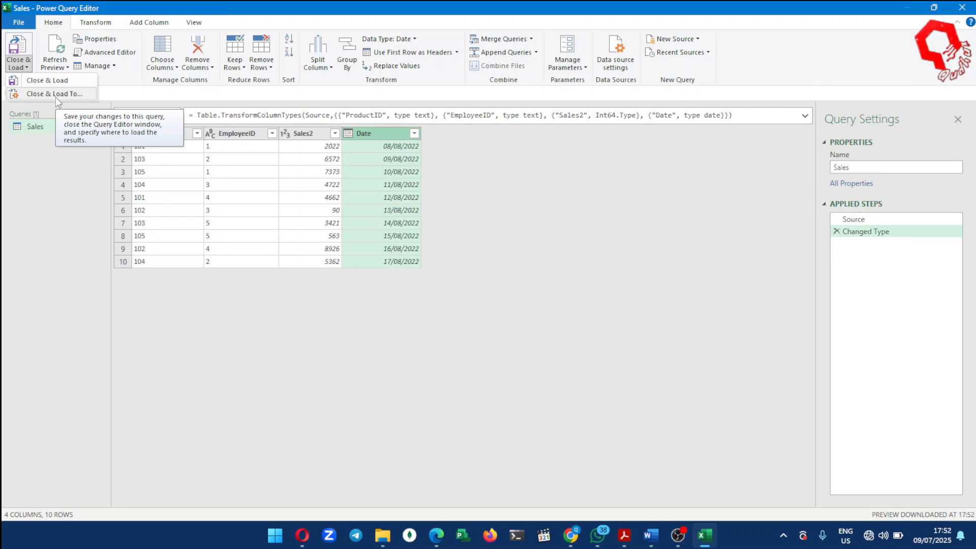
{"action": "left_click", "coordinate": [56, 94]}
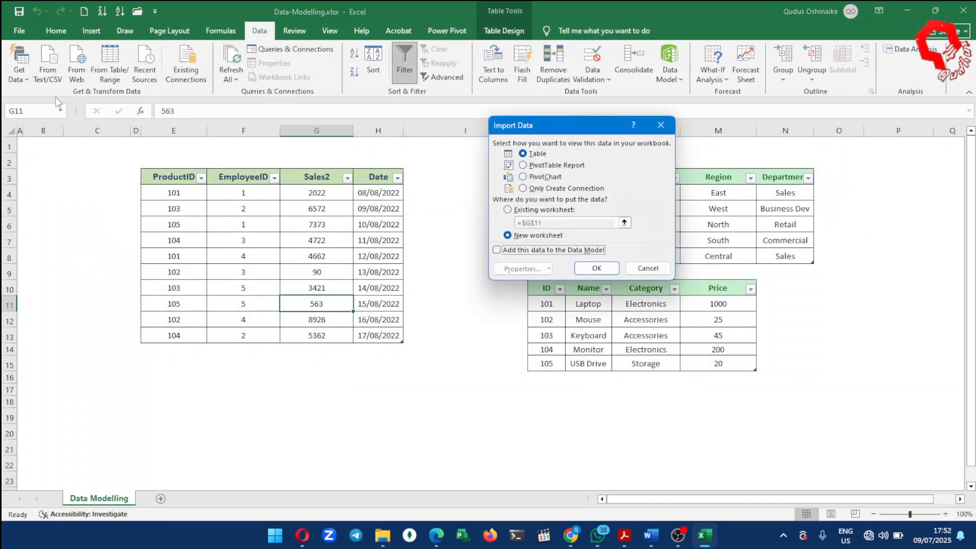
{"action": "left_click", "coordinate": [524, 154]}
{"action": "left_click", "coordinate": [523, 188]}
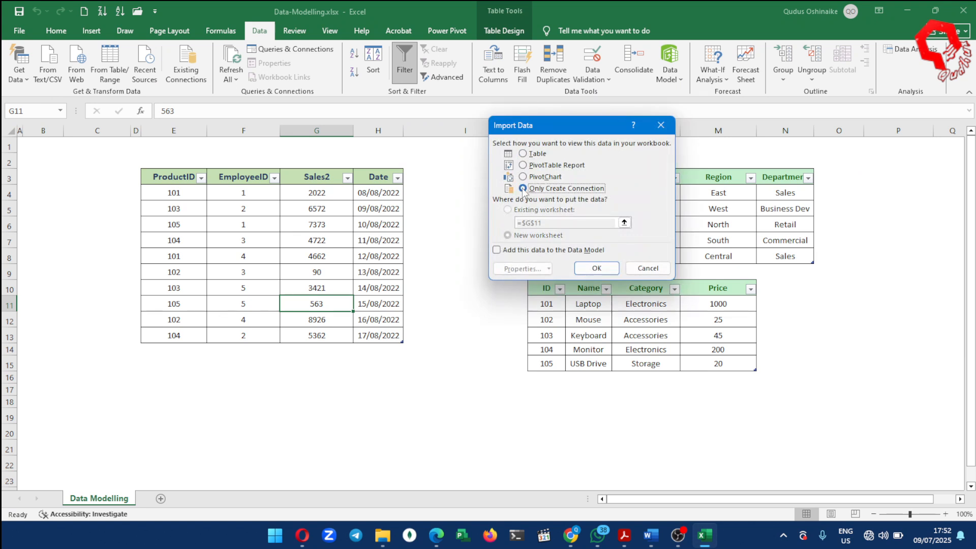
{"action": "left_click", "coordinate": [497, 250]}
{"action": "left_click", "coordinate": [586, 268]}
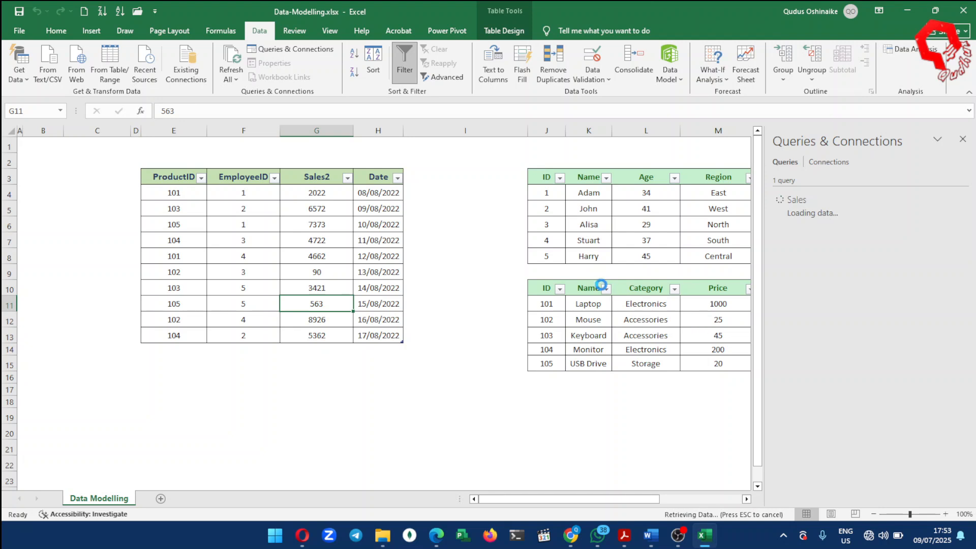
Load the employee table into the Power Query Editor and change its ID column's data type to Text, replacing the current type conversion.
{"action": "left_click", "coordinate": [585, 225]}
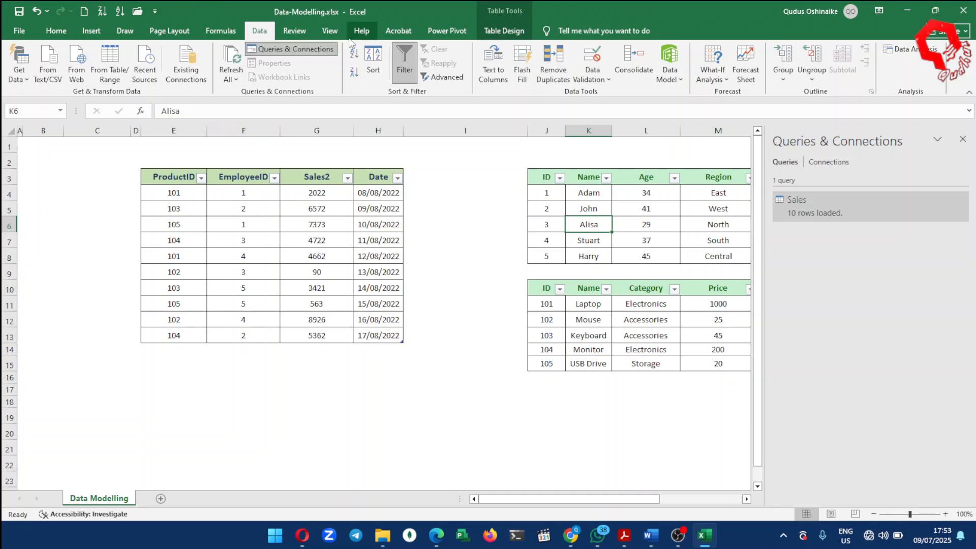
{"action": "left_click", "coordinate": [113, 77]}
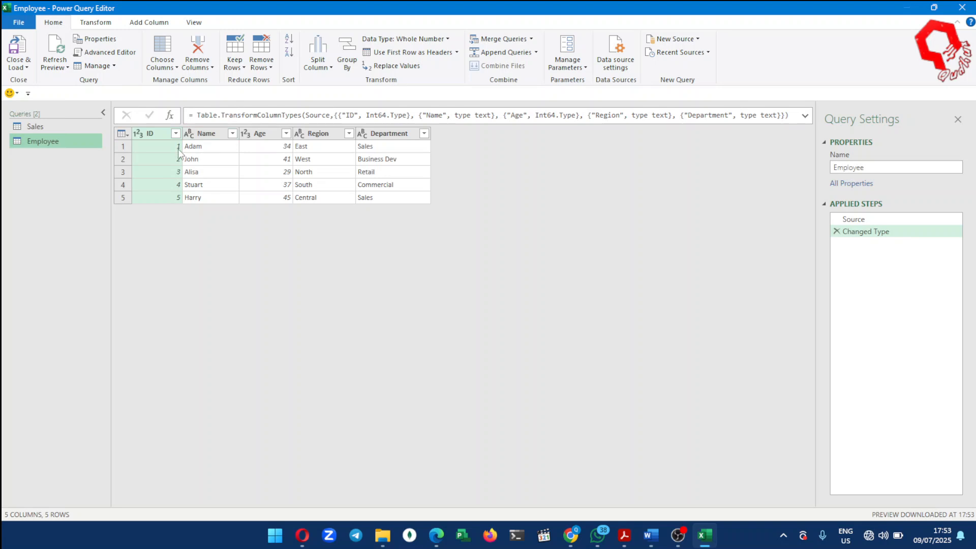
{"action": "left_click", "coordinate": [157, 158]}
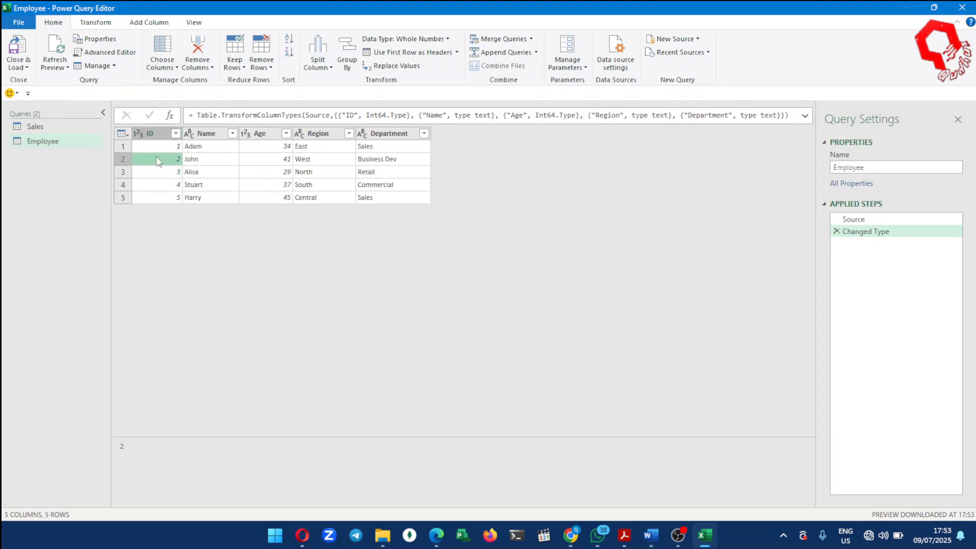
{"action": "left_click", "coordinate": [447, 42]}
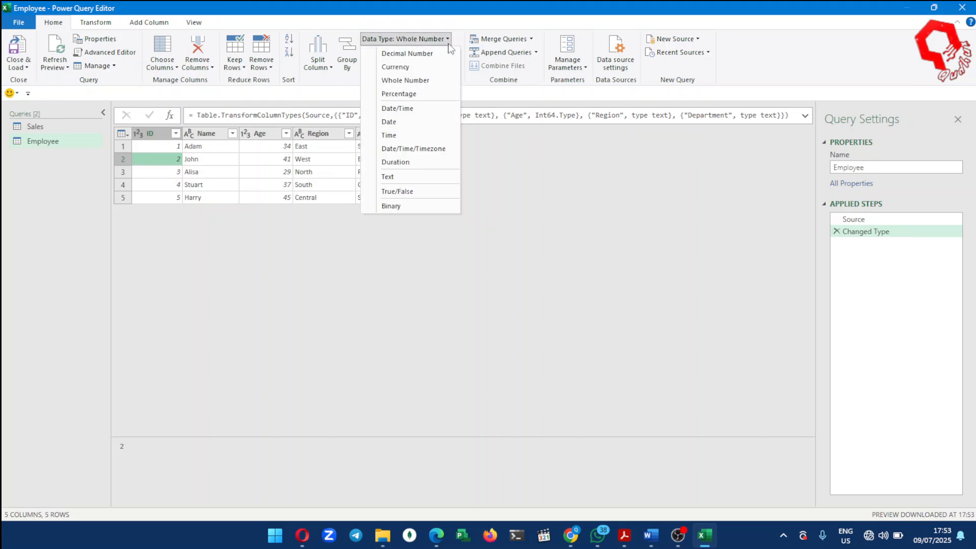
{"action": "left_click", "coordinate": [421, 181]}
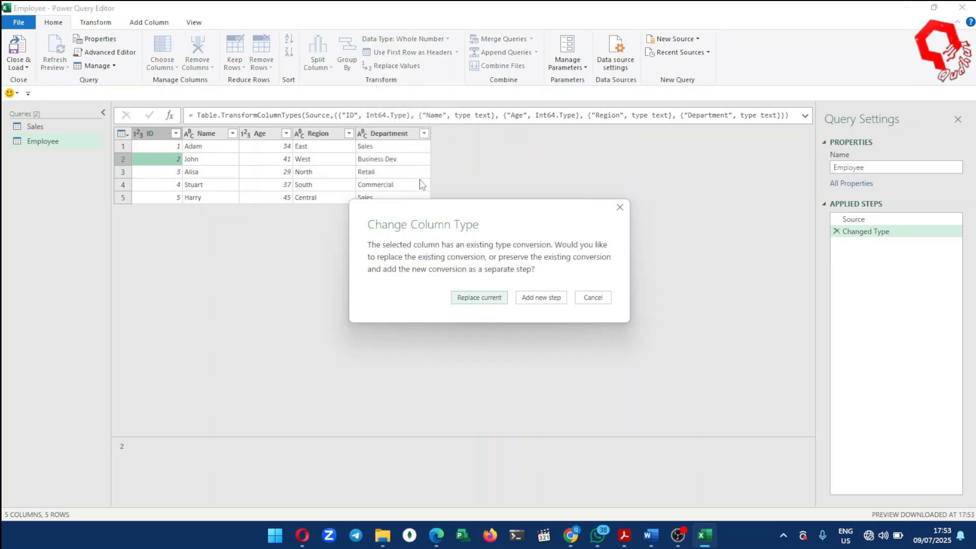
{"action": "left_click", "coordinate": [490, 298]}
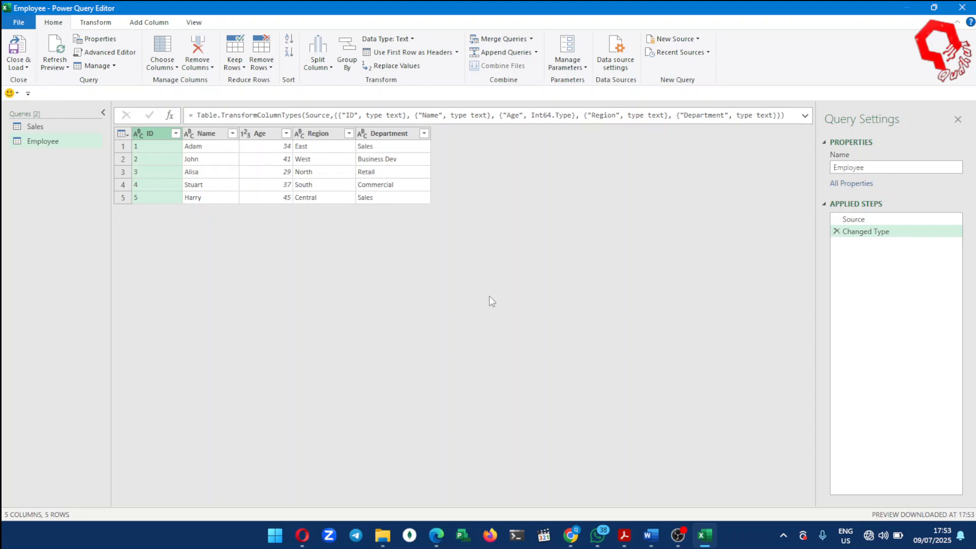
Close and load the Employee query as a connection only, adding its data to the Data Model.
{"action": "left_click", "coordinate": [20, 66]}
{"action": "left_click", "coordinate": [37, 94]}
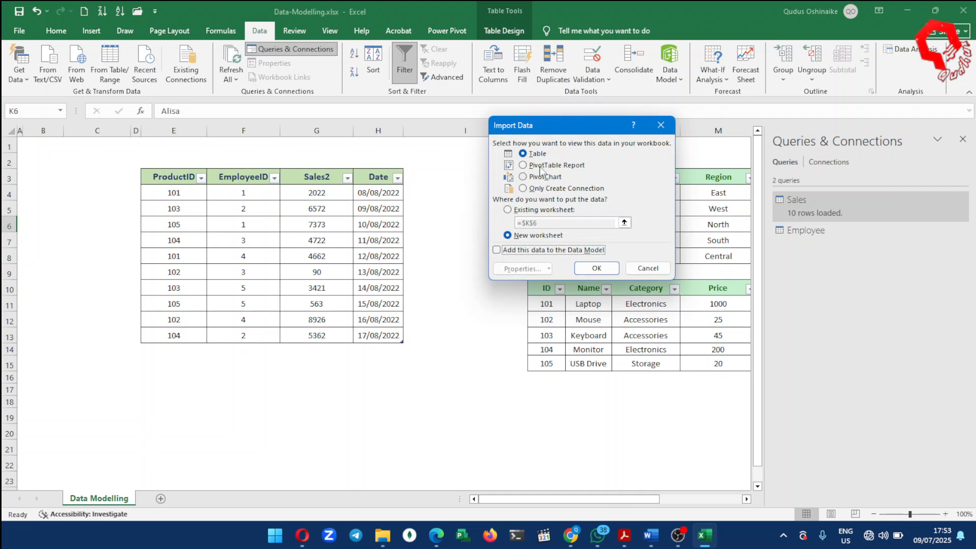
{"action": "left_click", "coordinate": [522, 189]}
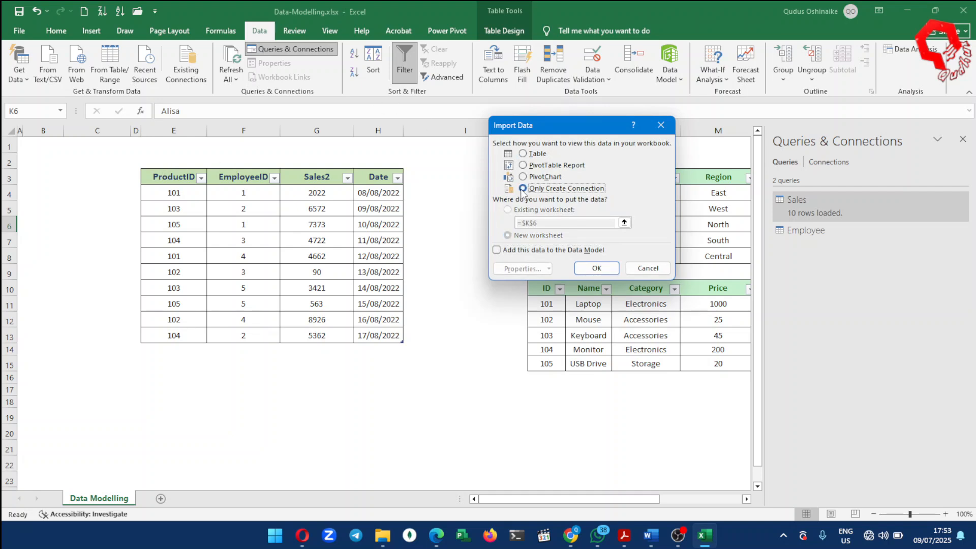
{"action": "left_click", "coordinate": [497, 249]}
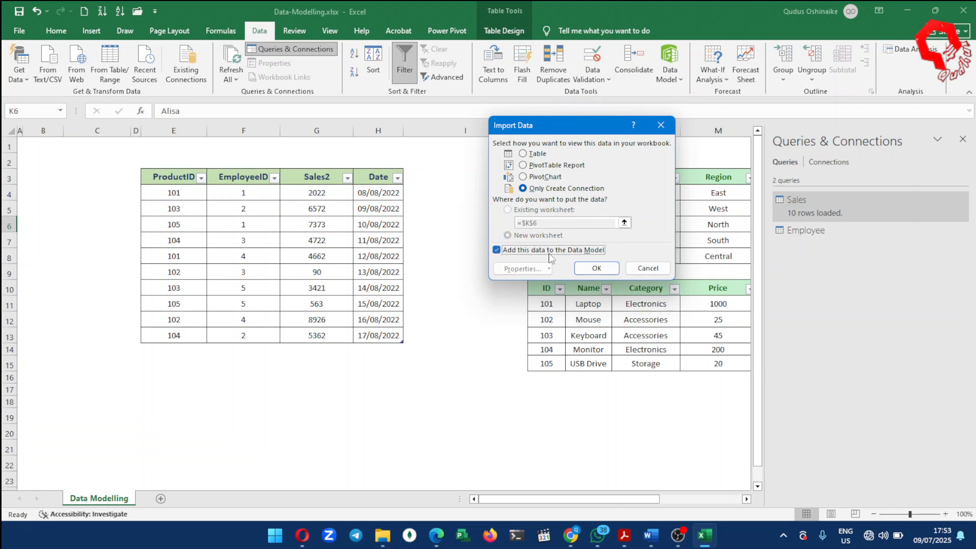
{"action": "left_click", "coordinate": [596, 265]}
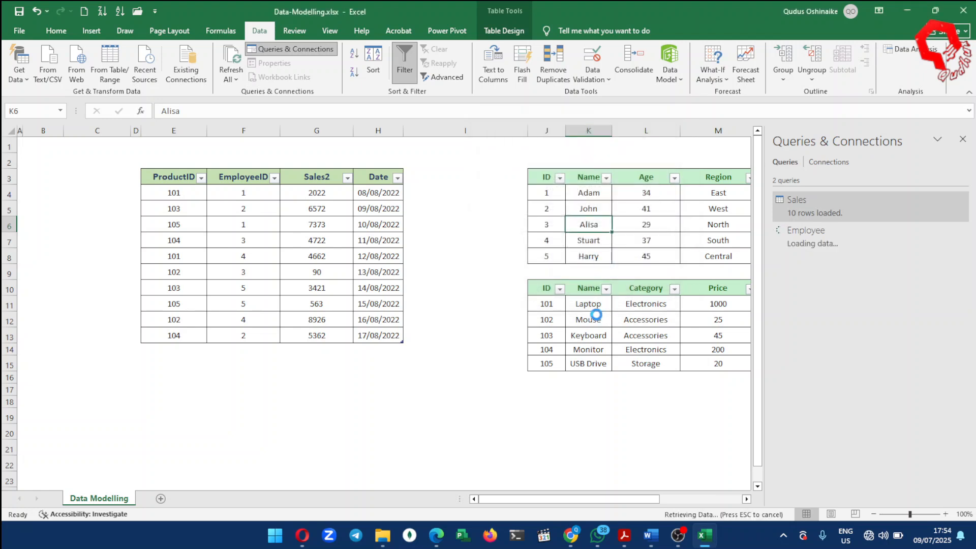
Load the product table into the Power Query Editor and change its ID column's data type to Text, replacing the current type conversion.
{"action": "left_click", "coordinate": [622, 335]}
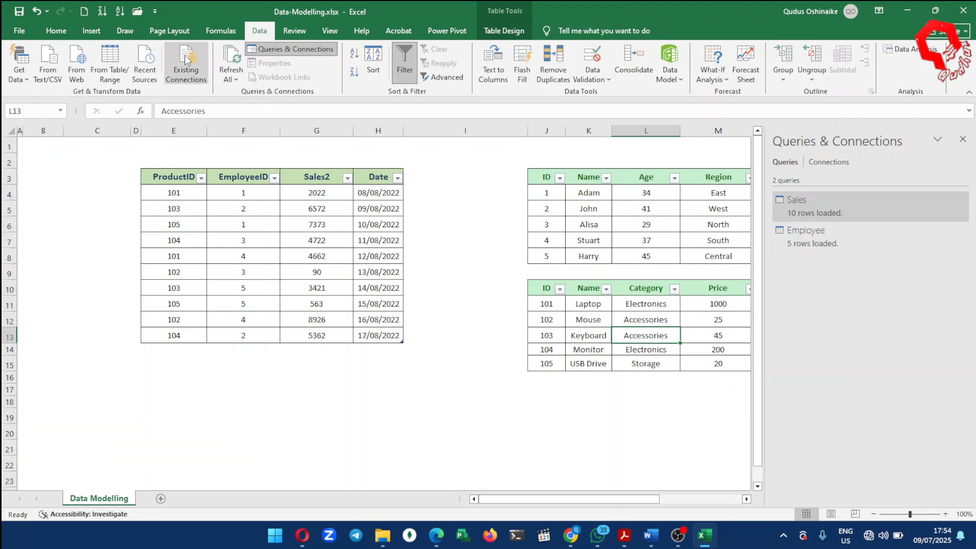
{"action": "left_click", "coordinate": [108, 81]}
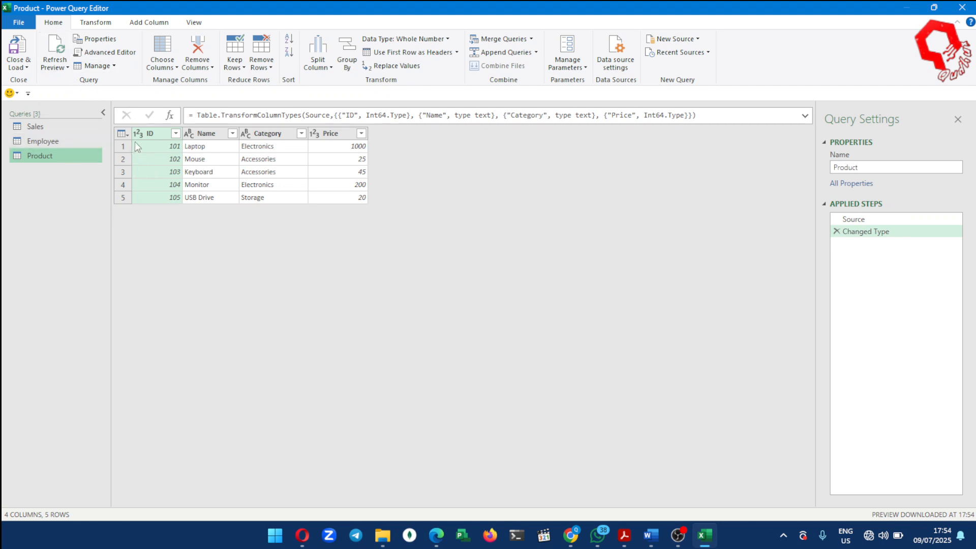
{"action": "left_click", "coordinate": [156, 160]}
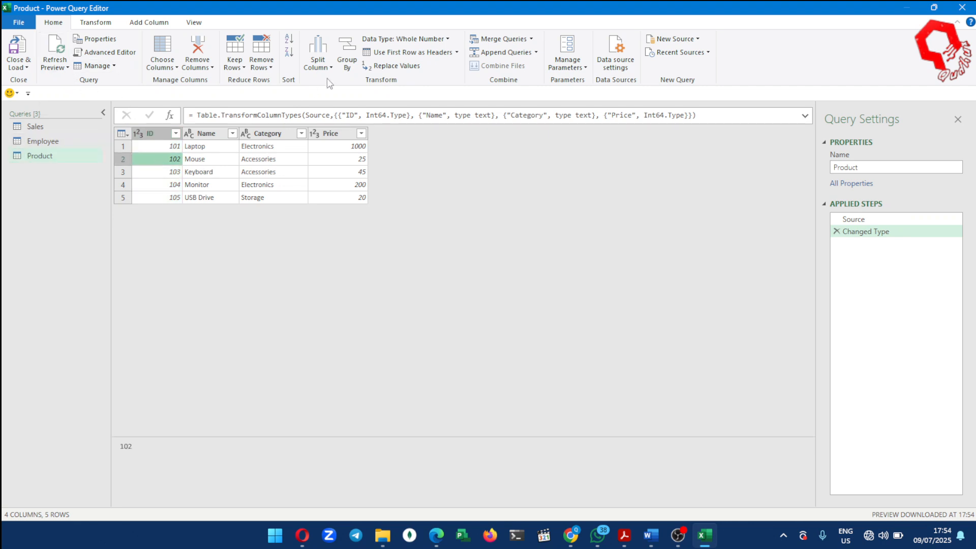
{"action": "left_click", "coordinate": [450, 38]}
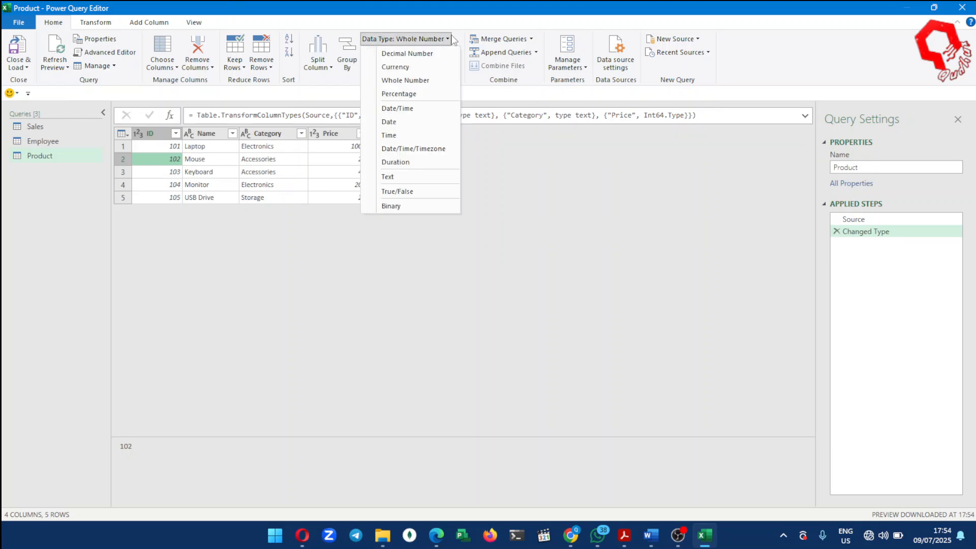
{"action": "left_click", "coordinate": [404, 176]}
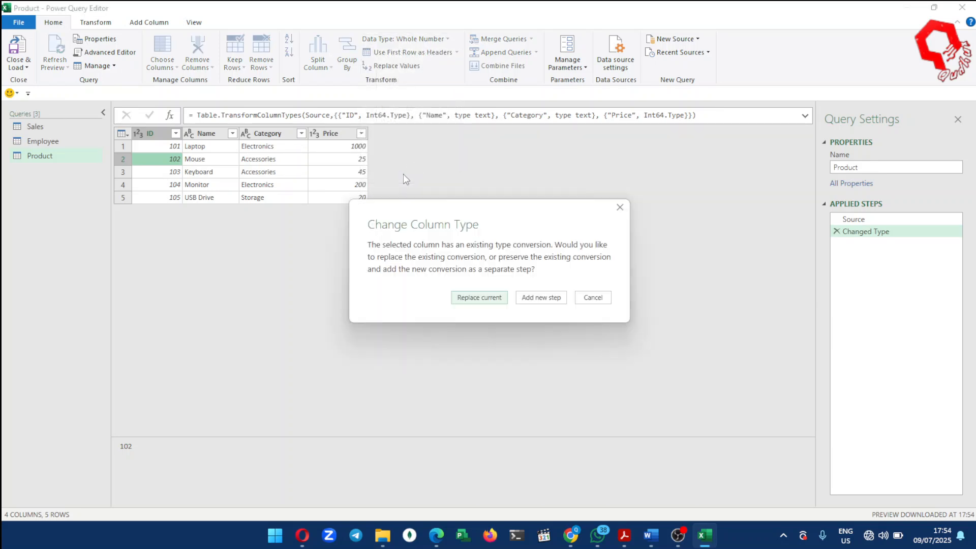
{"action": "left_click", "coordinate": [480, 298]}
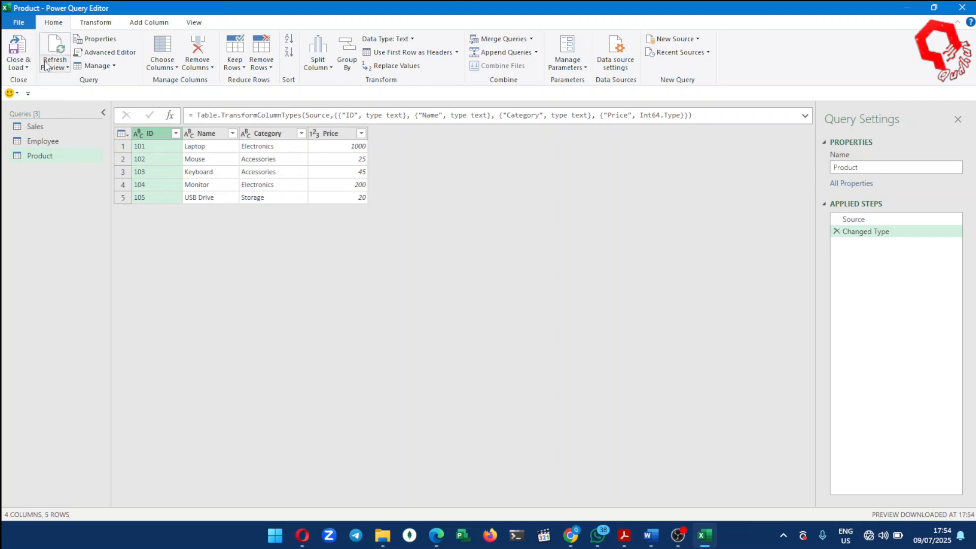
Close and load the Product query as a connection only, adding its data to the Data Model.
{"action": "left_click", "coordinate": [23, 67]}
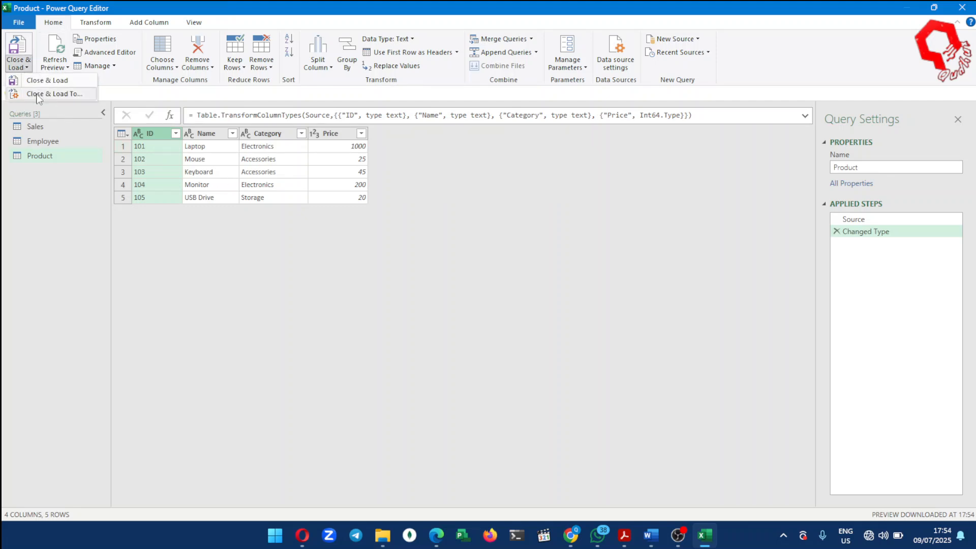
{"action": "left_click", "coordinate": [28, 80]}
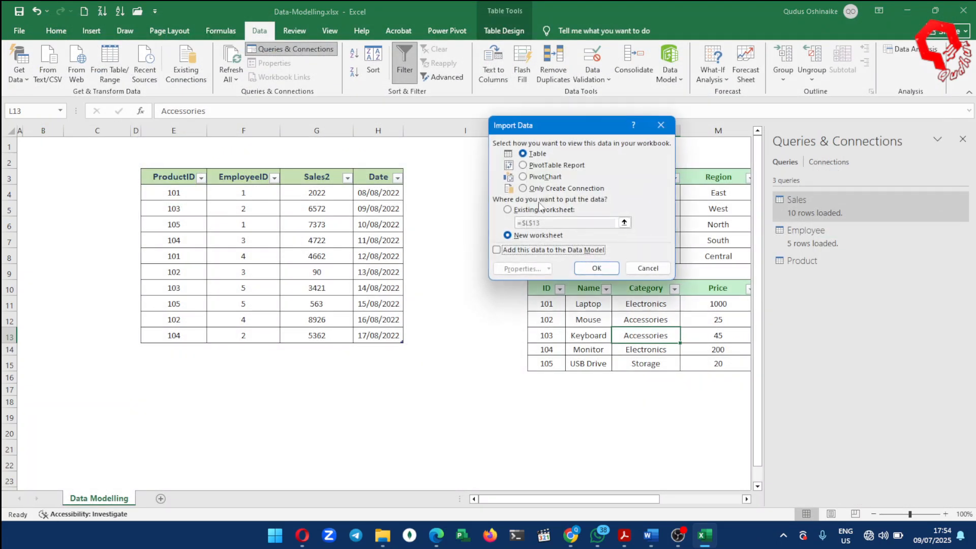
{"action": "left_click", "coordinate": [525, 188]}
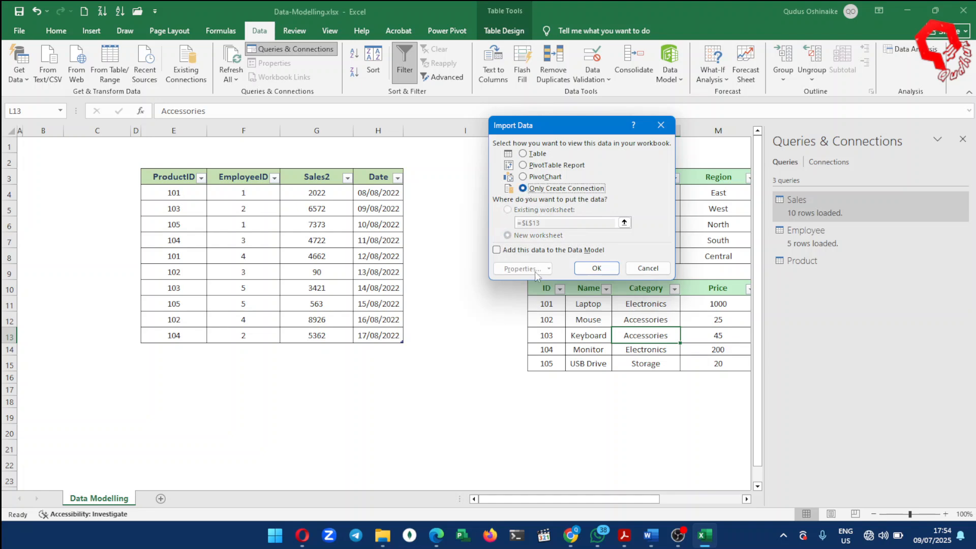
{"action": "left_click", "coordinate": [585, 268]}
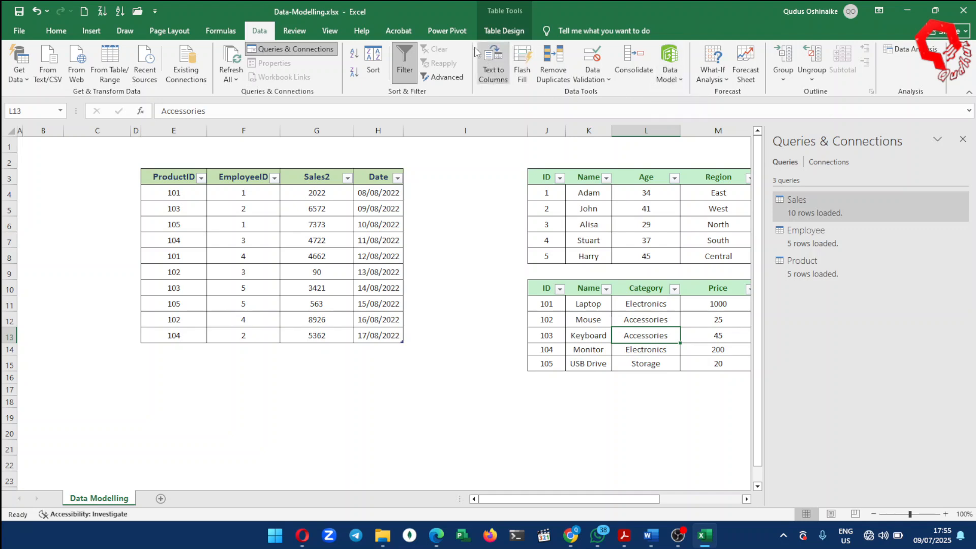
Open the workbook's data model in Power Pivot and review the Employee and Product tables.
{"action": "left_click", "coordinate": [442, 31]}
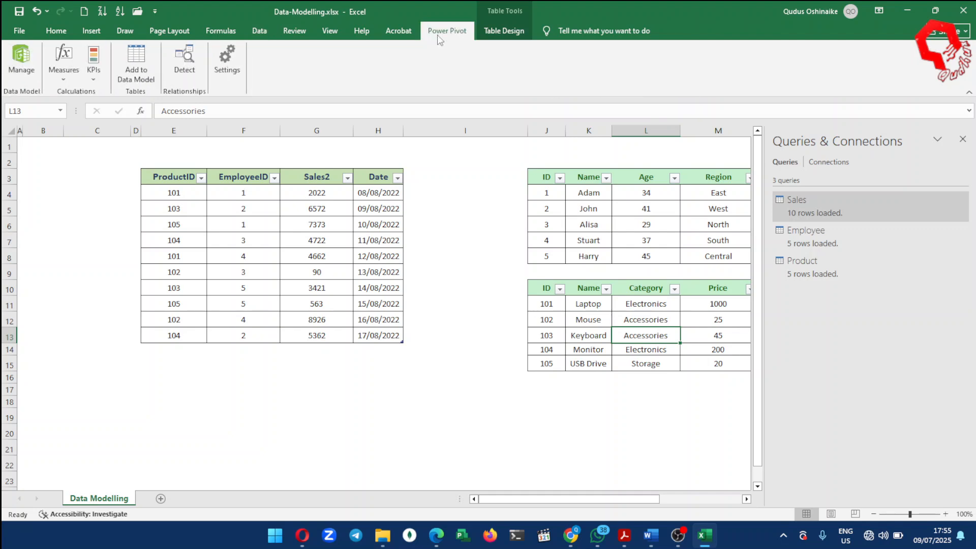
{"action": "left_click", "coordinate": [29, 78]}
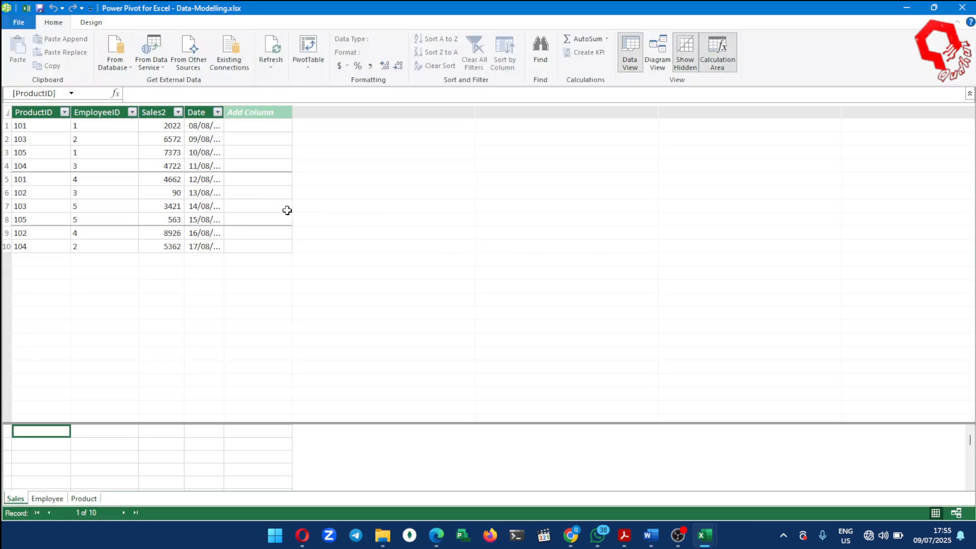
{"action": "left_click", "coordinate": [46, 499]}
{"action": "left_click", "coordinate": [83, 499]}
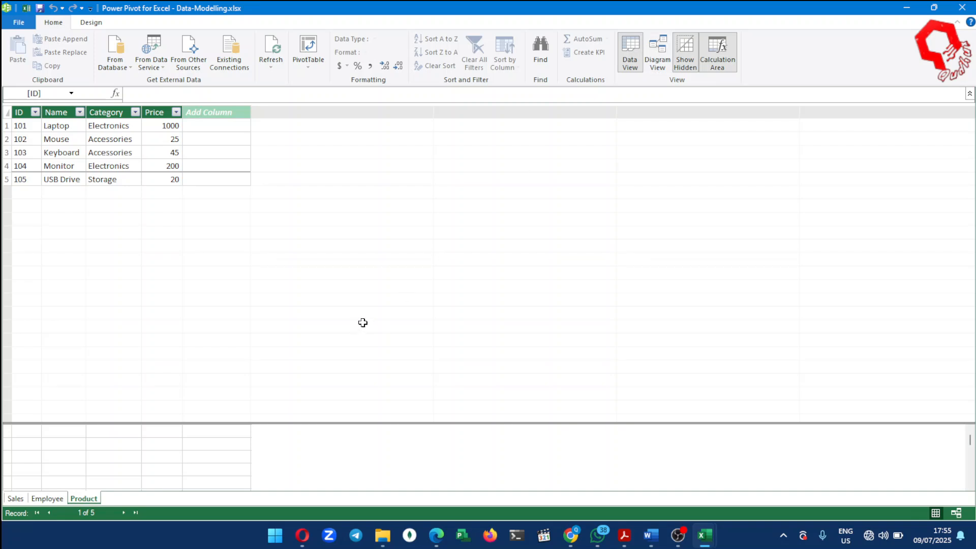
In the diagram view, relate EmployeeID in Sales to ID in Employee, and ID in Product to ProductID in Sales.
{"action": "left_click", "coordinate": [657, 55]}
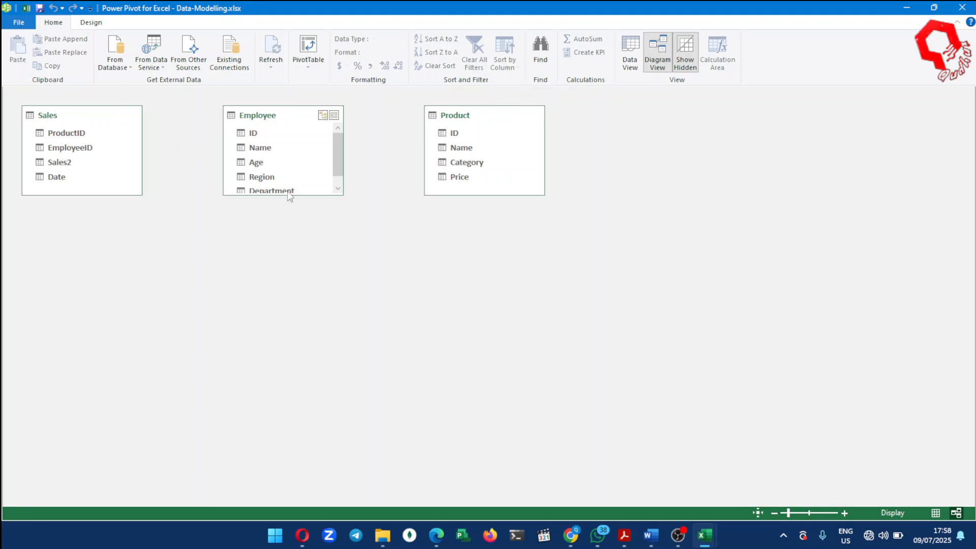
{"action": "left_click", "coordinate": [66, 152]}
{"action": "left_click_drag", "start_coordinate": [65, 152], "coordinate": [259, 132]}
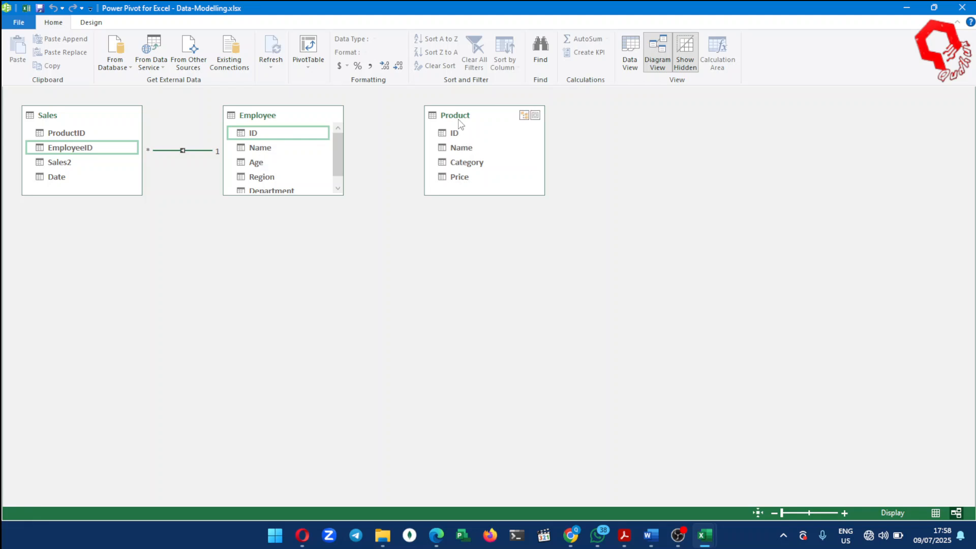
{"action": "left_click_drag", "start_coordinate": [455, 134], "coordinate": [48, 131]}
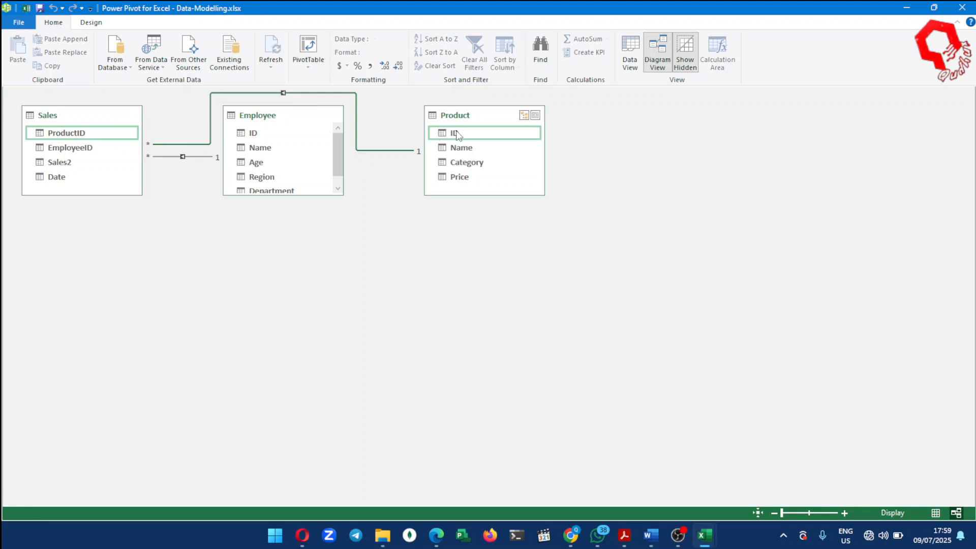
Move the Sales table below and between the Employee and Product tables in the relationship diagram.
{"action": "left_click", "coordinate": [206, 156]}
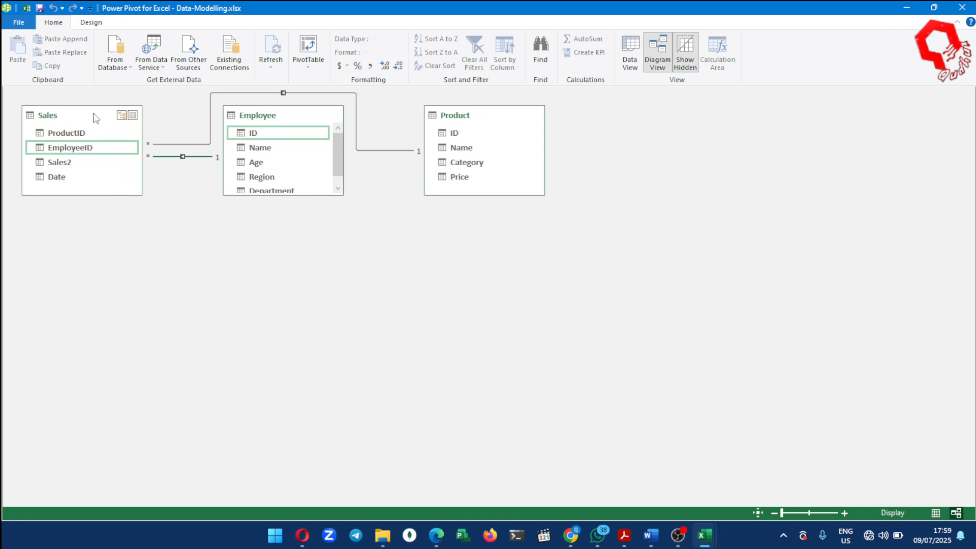
{"action": "left_click_drag", "start_coordinate": [96, 118], "coordinate": [404, 365]}
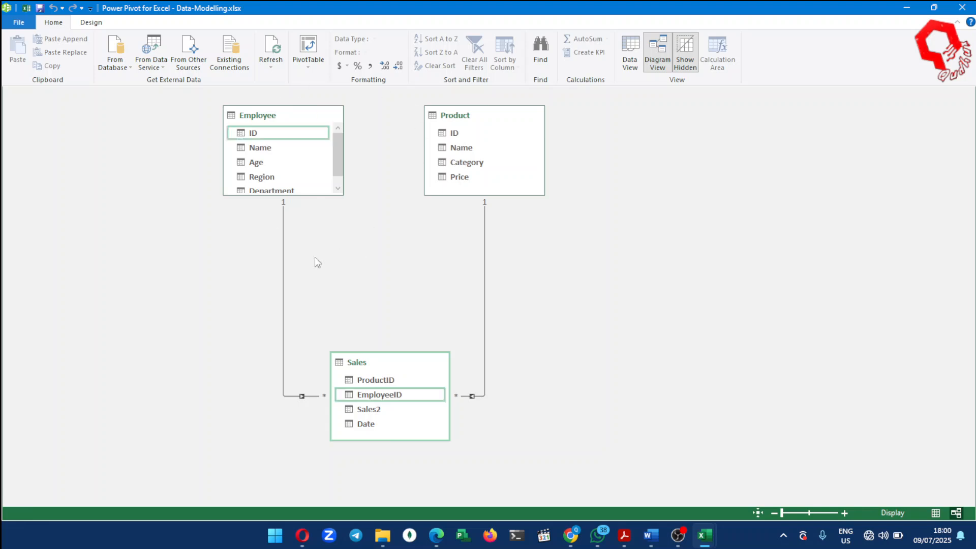
Create a PivotTable from the data model on a new worksheet and close the Queries & Connections pane.
{"action": "left_click", "coordinate": [310, 50]}
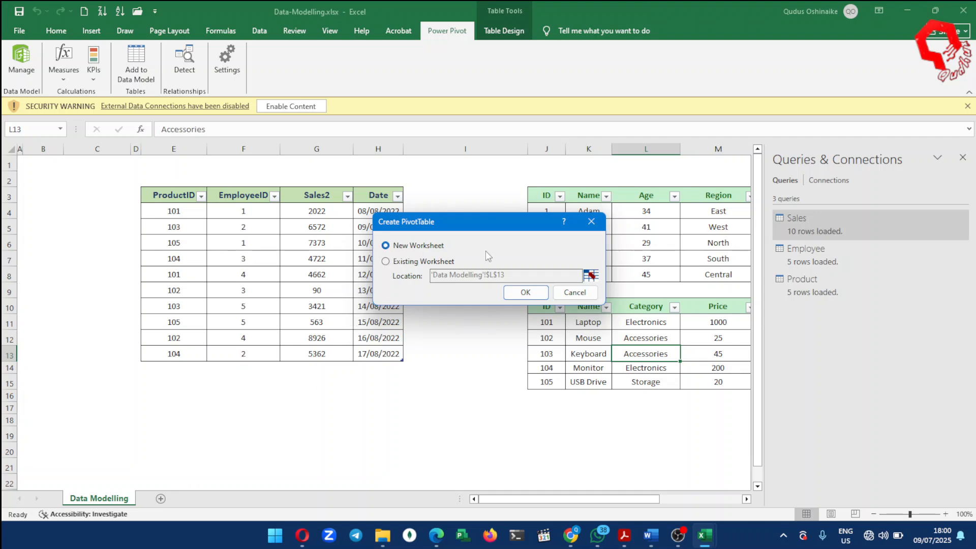
{"action": "left_click", "coordinate": [520, 293]}
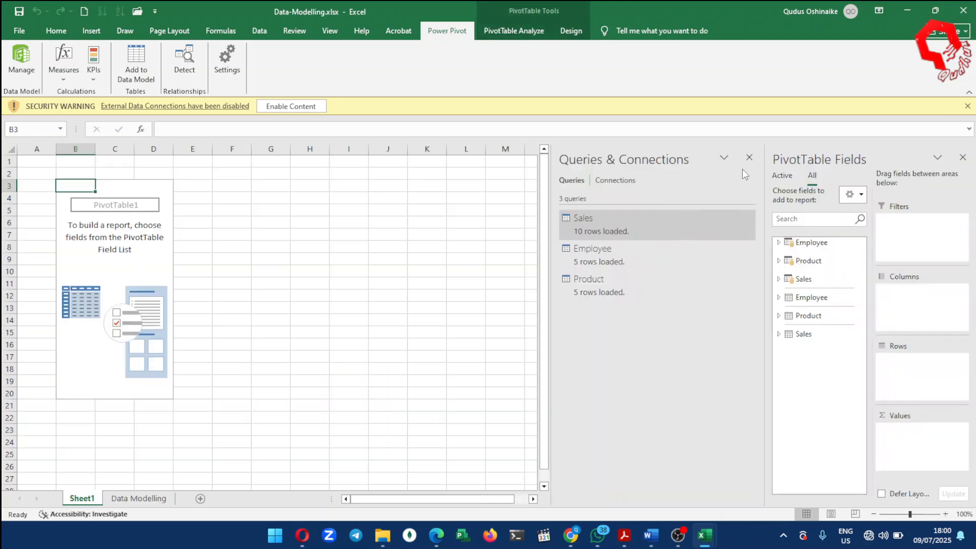
{"action": "left_click", "coordinate": [749, 158]}
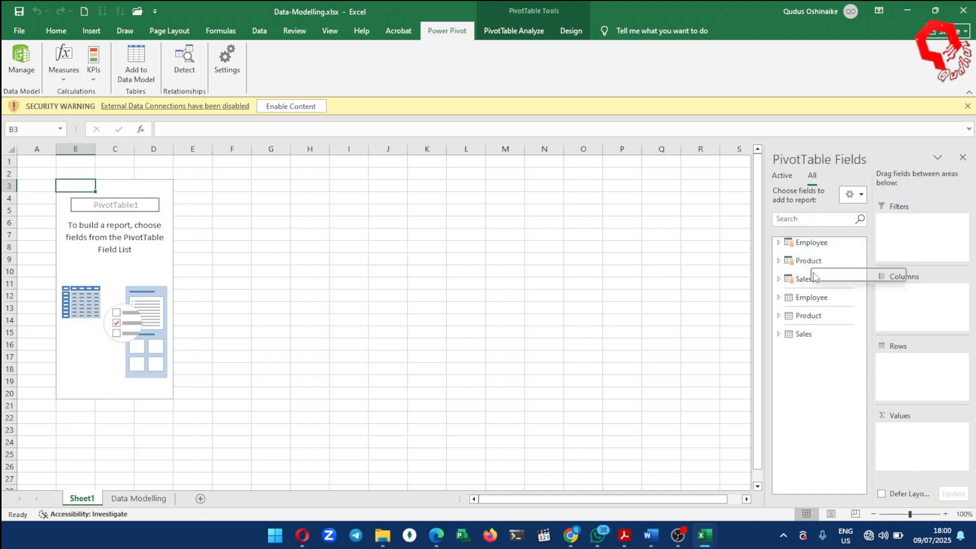
Expand the data model's Employee, Product and Sales tables in the field list and add Sales2 as a summed value.
{"action": "left_click_drag", "start_coordinate": [800, 260], "coordinate": [797, 261]}
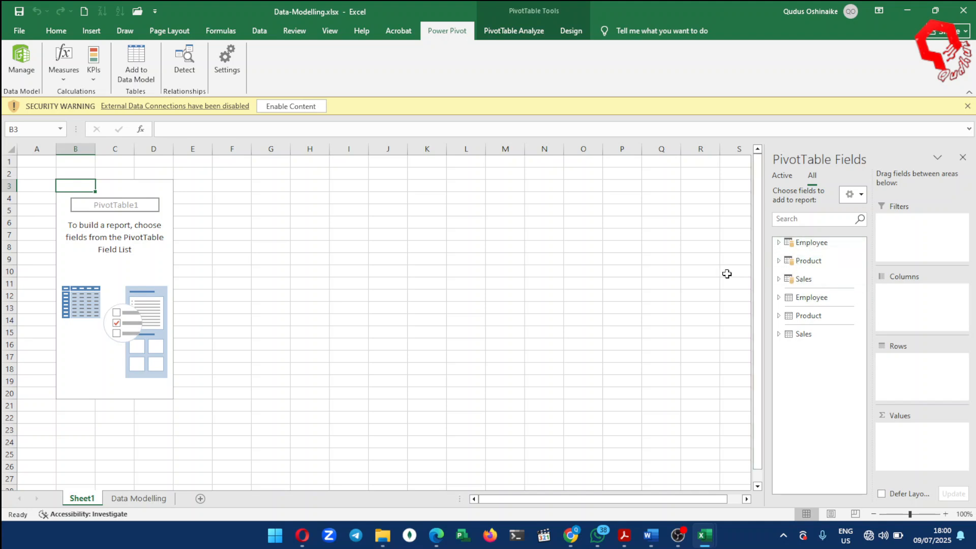
{"action": "left_click", "coordinate": [779, 243]}
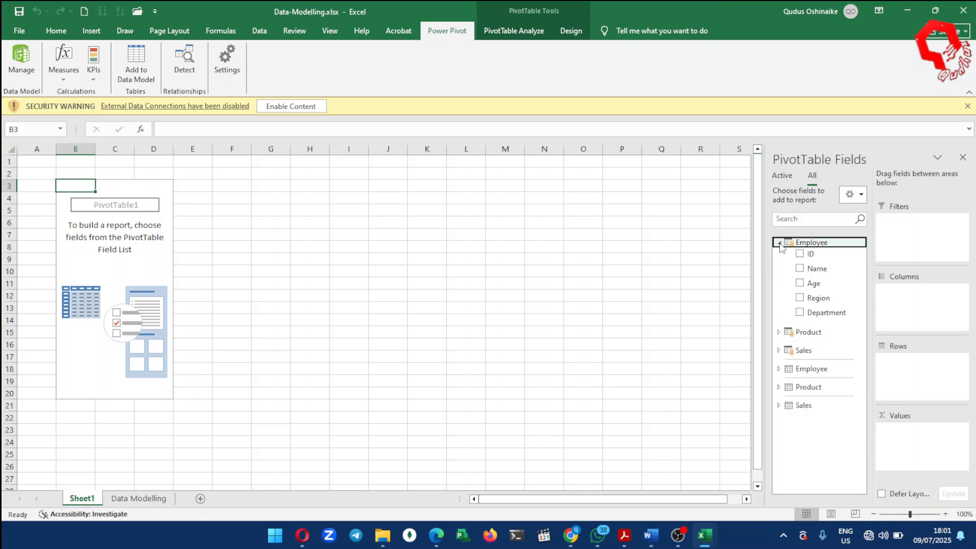
{"action": "left_click", "coordinate": [779, 332]}
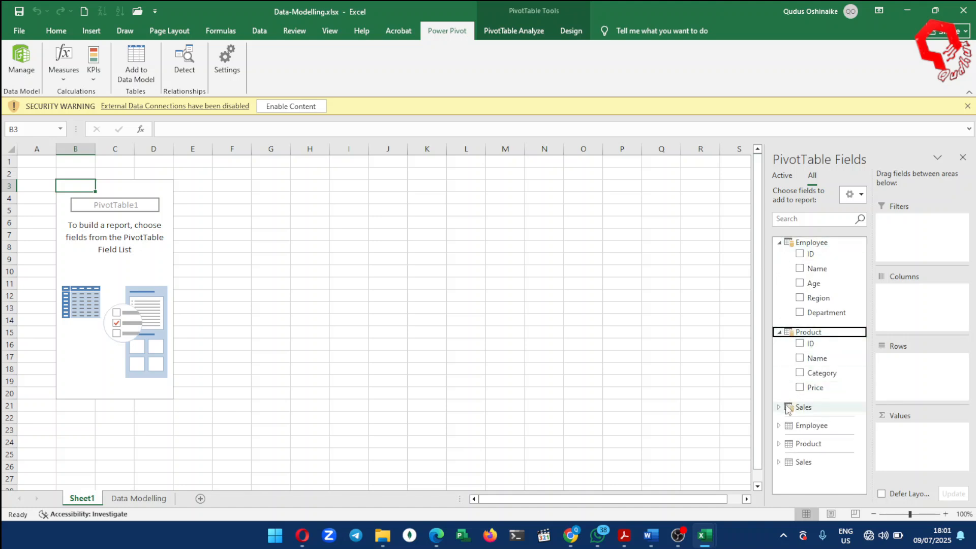
{"action": "left_click", "coordinate": [779, 407]}
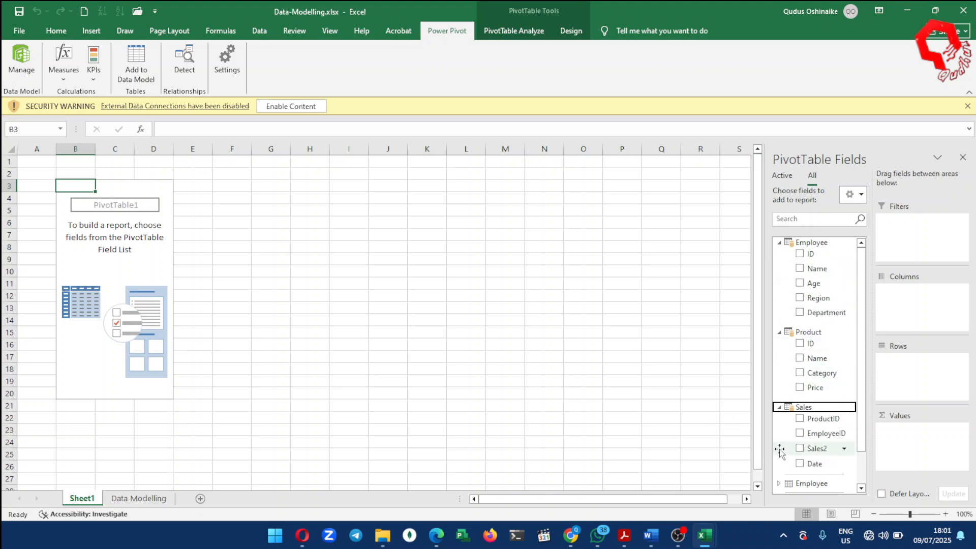
{"action": "left_click", "coordinate": [799, 449]}
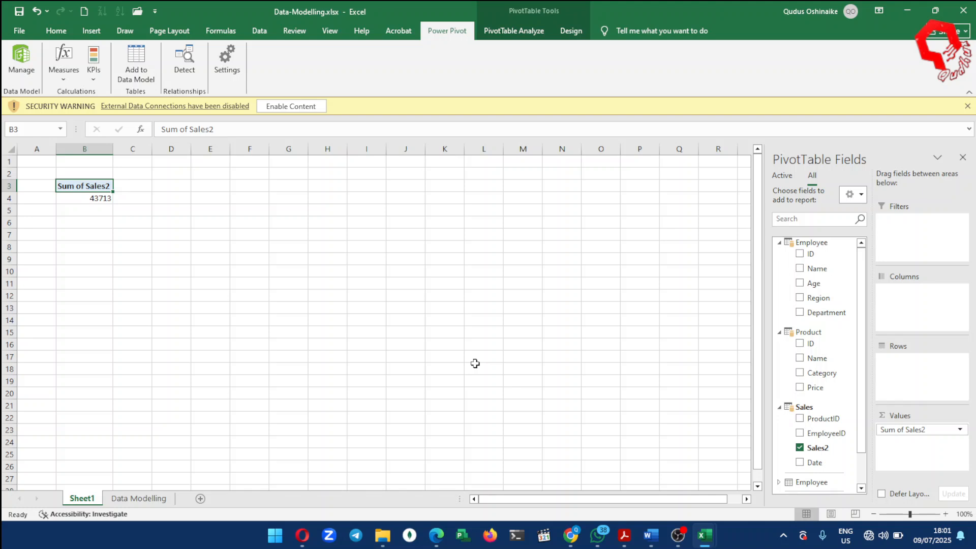
Break the summed sales down by the Product table's Name, and replace that row field with the Employee table's Name.
{"action": "left_click", "coordinate": [799, 359]}
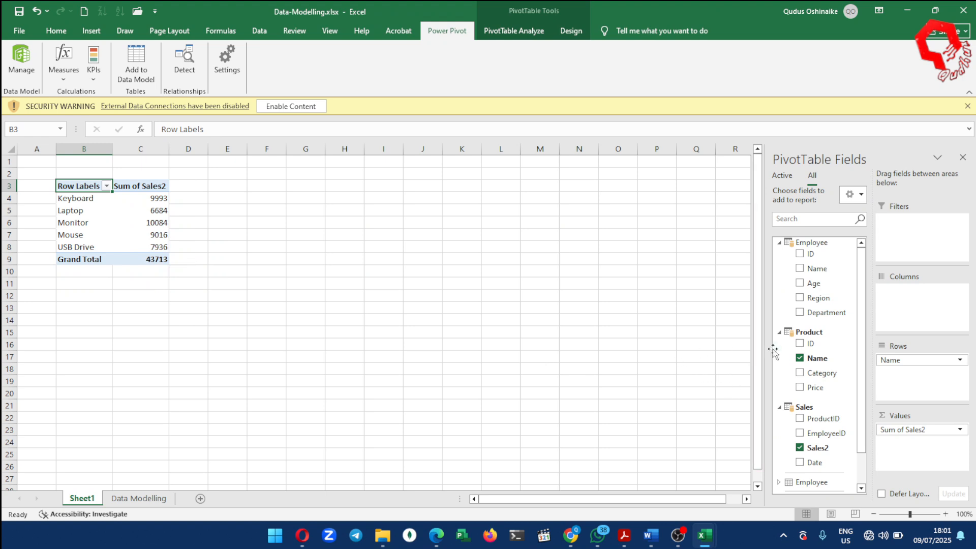
{"action": "left_click", "coordinate": [799, 358]}
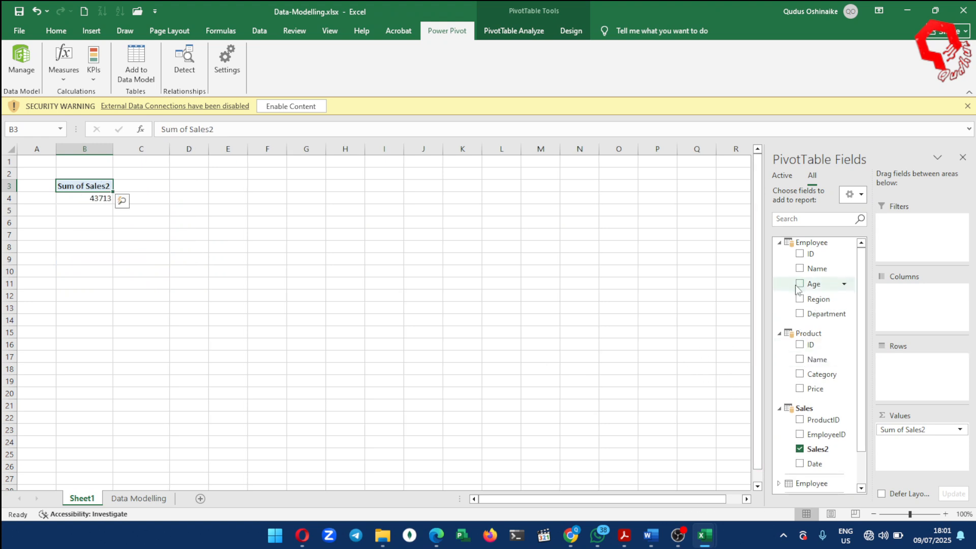
{"action": "left_click", "coordinate": [799, 270]}
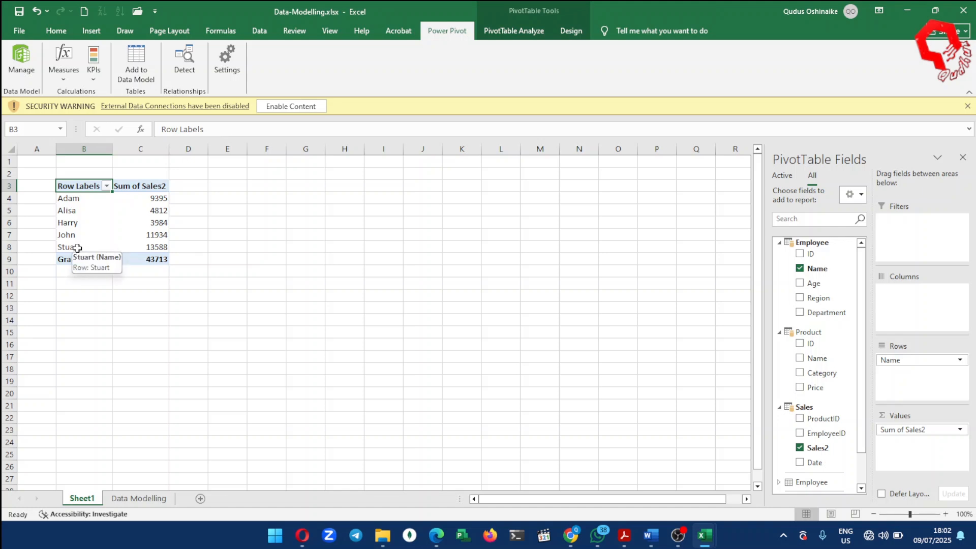
{"action": "mouse_move", "coordinate": [155, 255]}
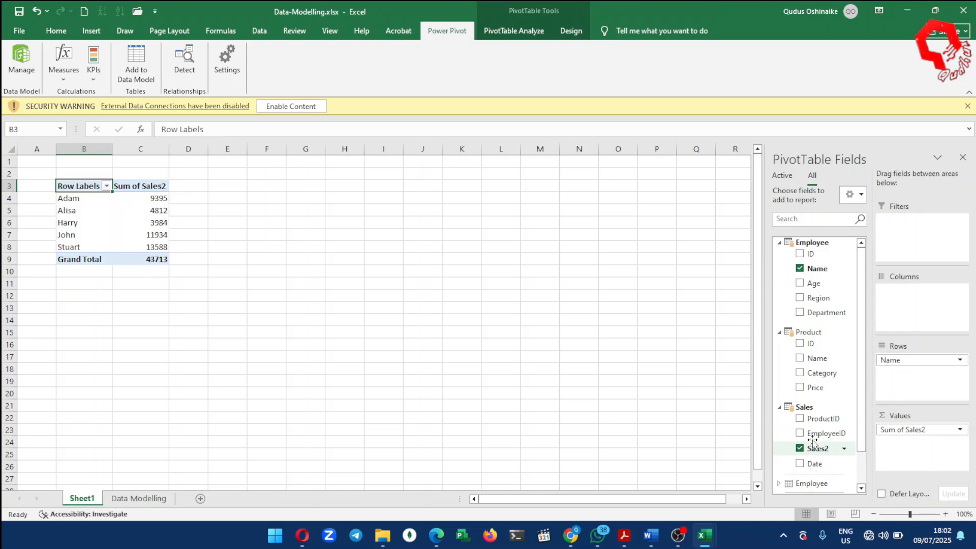
Add the Product table's ID as a second row field beneath the employee Name and review sales per employee and product.
{"action": "left_click", "coordinate": [801, 346]}
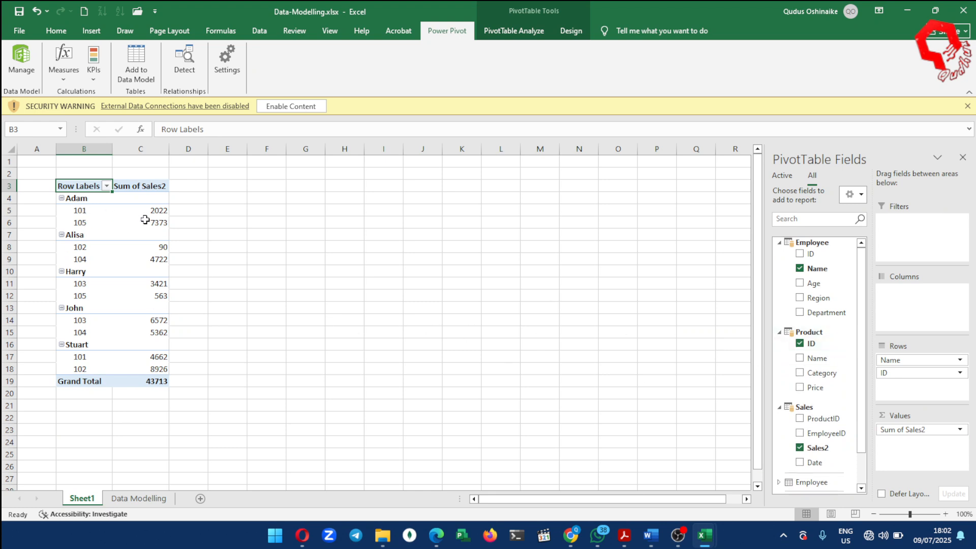
{"action": "mouse_move", "coordinate": [161, 225]}
{"action": "mouse_move", "coordinate": [115, 358]}
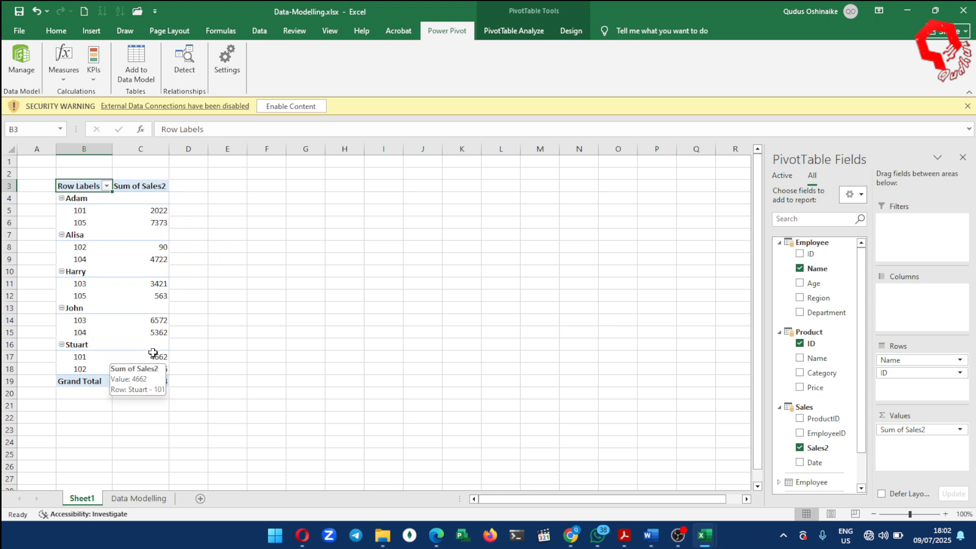